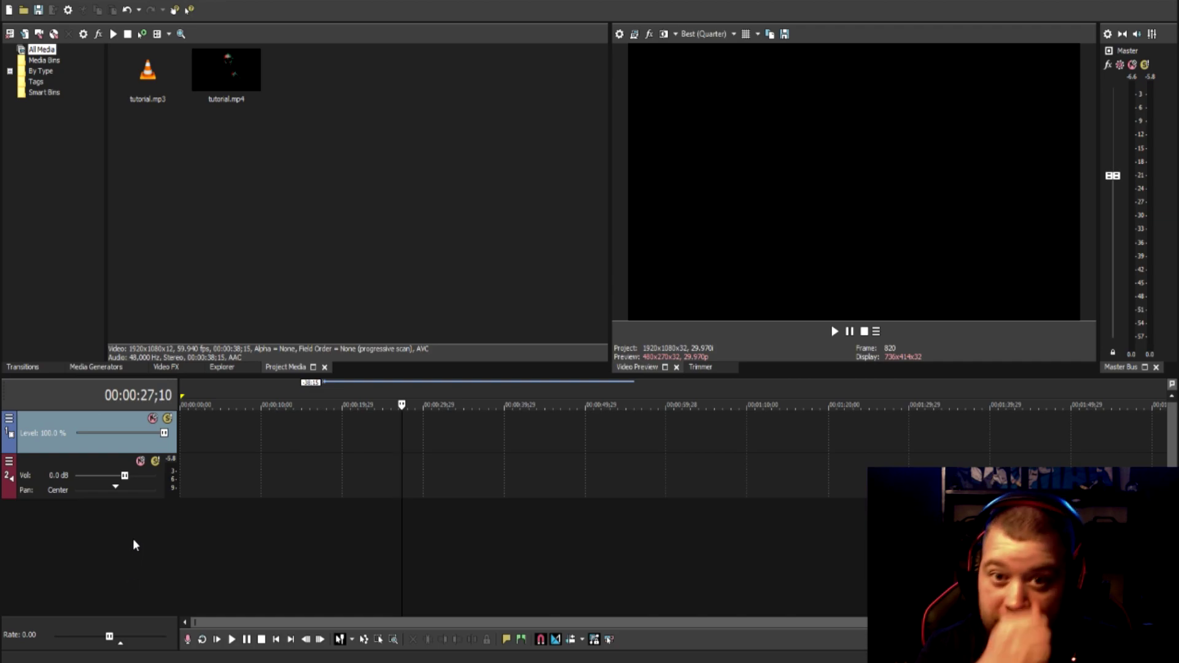
Rename audio track 2 to 'Normal Audio'.
{"action": "left_click", "coordinate": [54, 472]}
{"action": "double_click", "coordinate": [39, 471]}
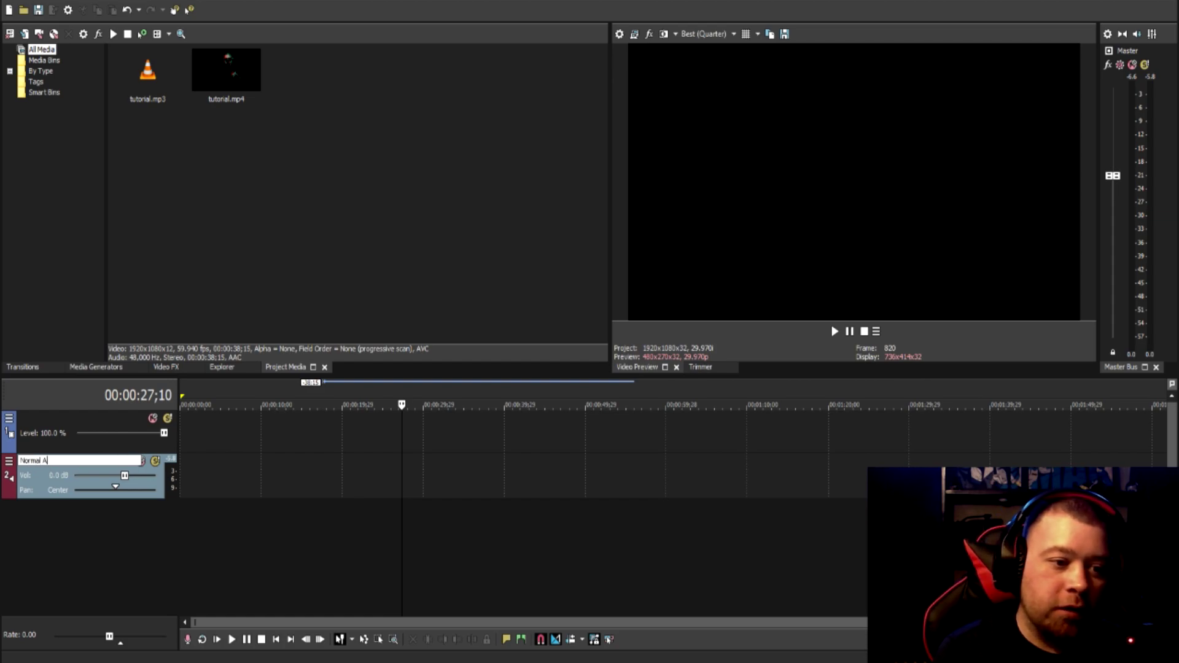
{"action": "key", "text": "Return"}
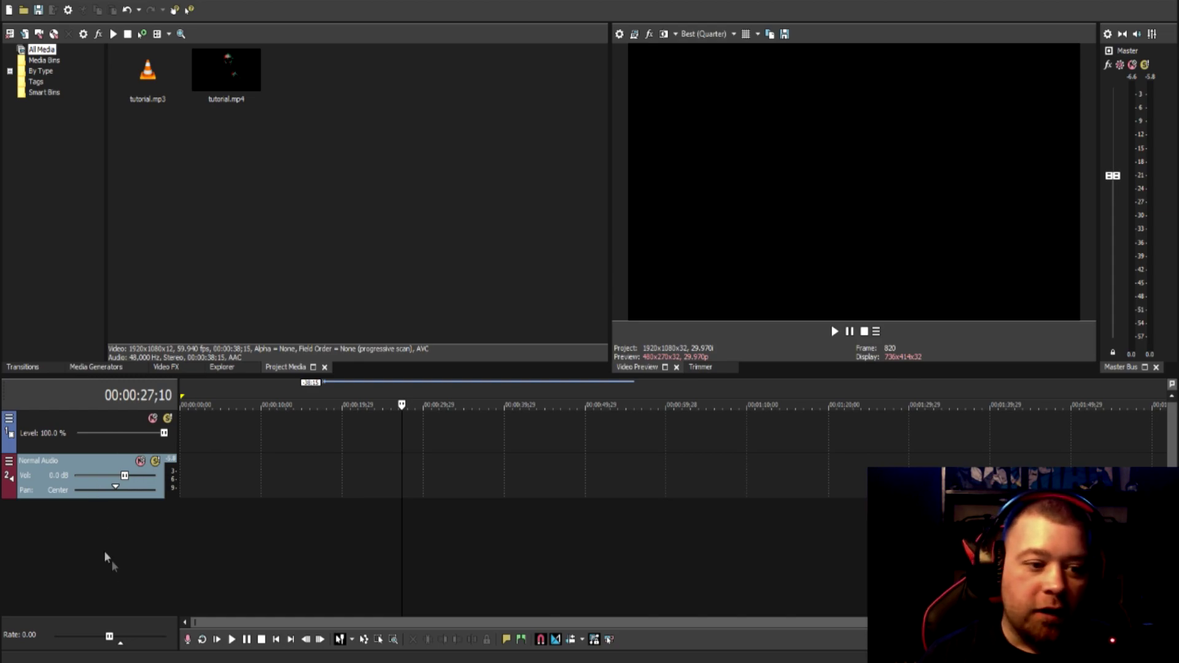
Insert two new audio tracks named 'Pitch 1' and 'Pitch 2'.
{"action": "right_click", "coordinate": [56, 519]}
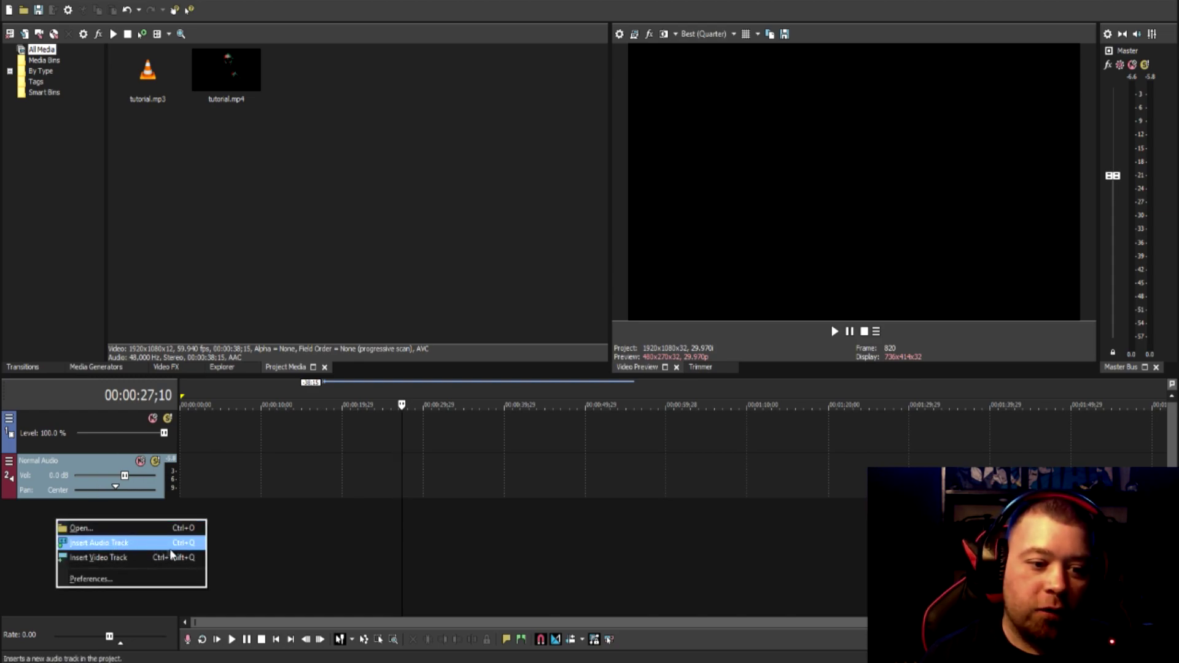
{"action": "left_click", "coordinate": [142, 542]}
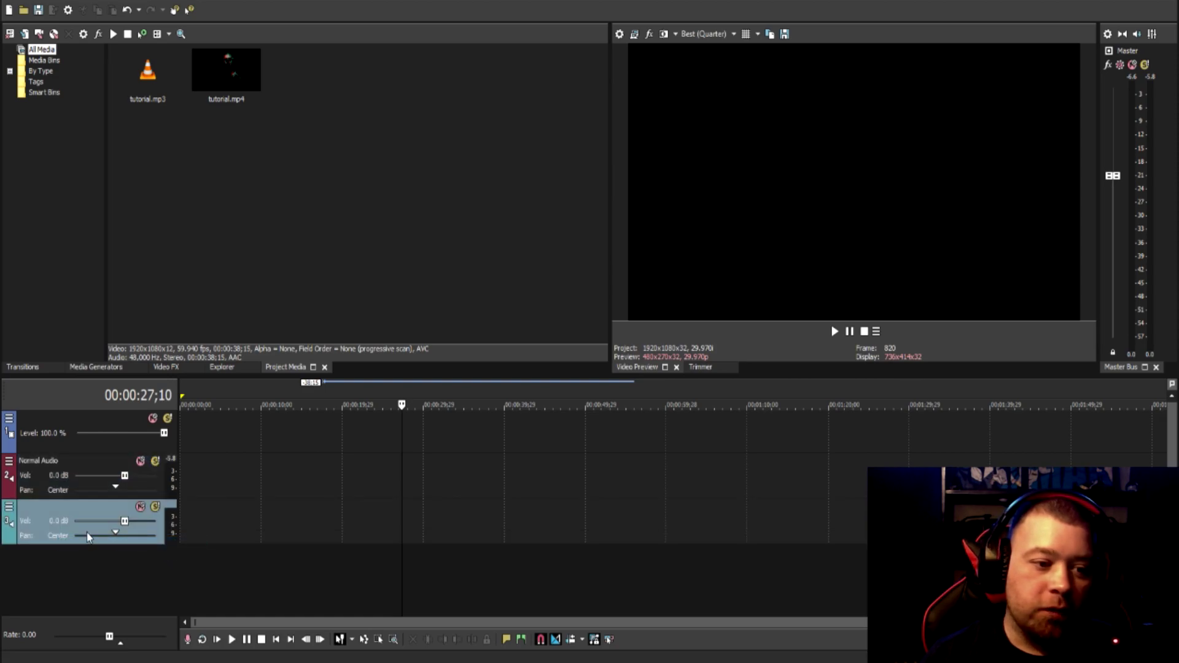
{"action": "double_click", "coordinate": [57, 508]}
{"action": "type", "text": "P"}
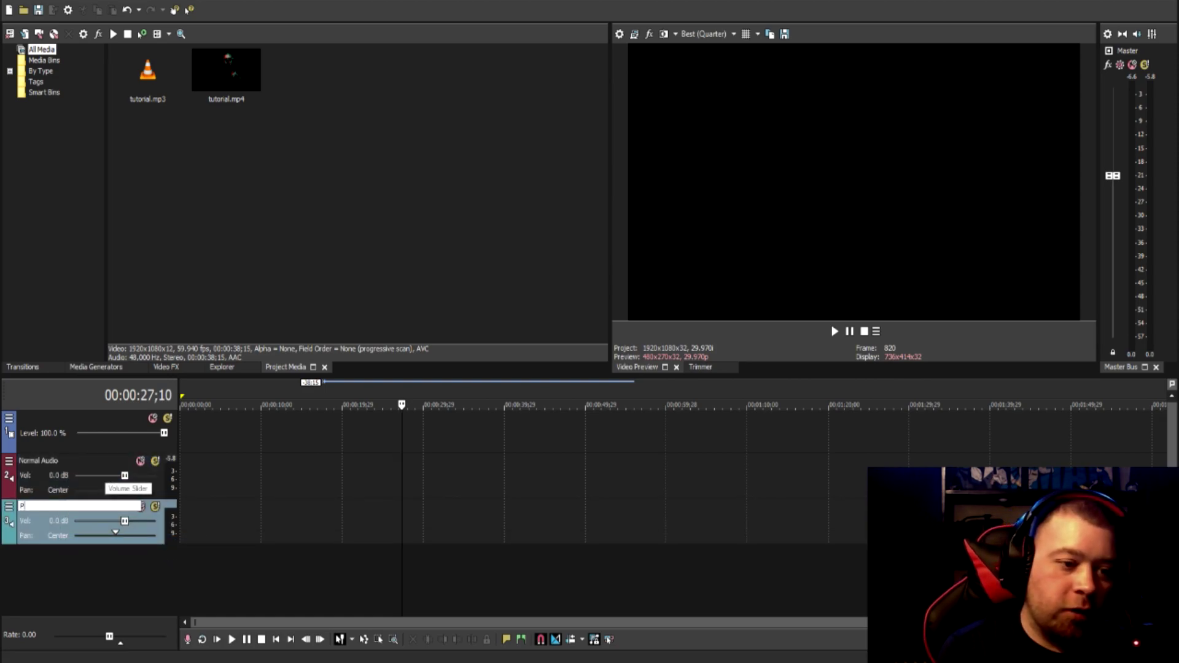
{"action": "type", "text": "itch 1"}
{"action": "key", "text": "Return"}
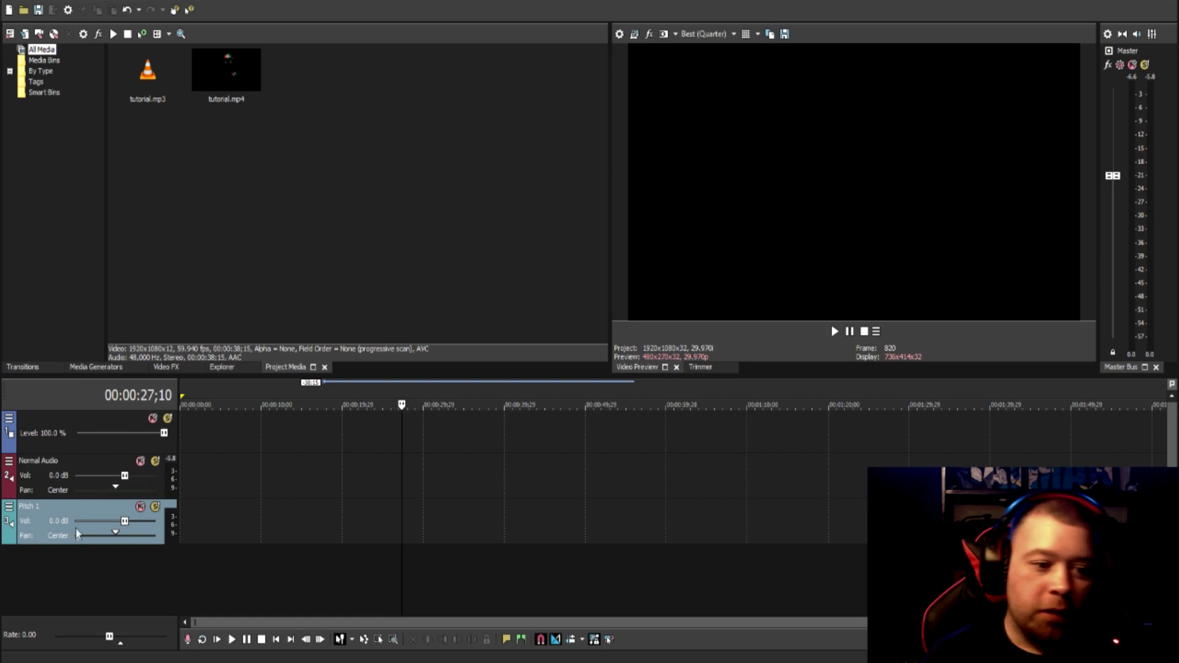
{"action": "right_click", "coordinate": [76, 582]}
{"action": "left_click", "coordinate": [92, 593]}
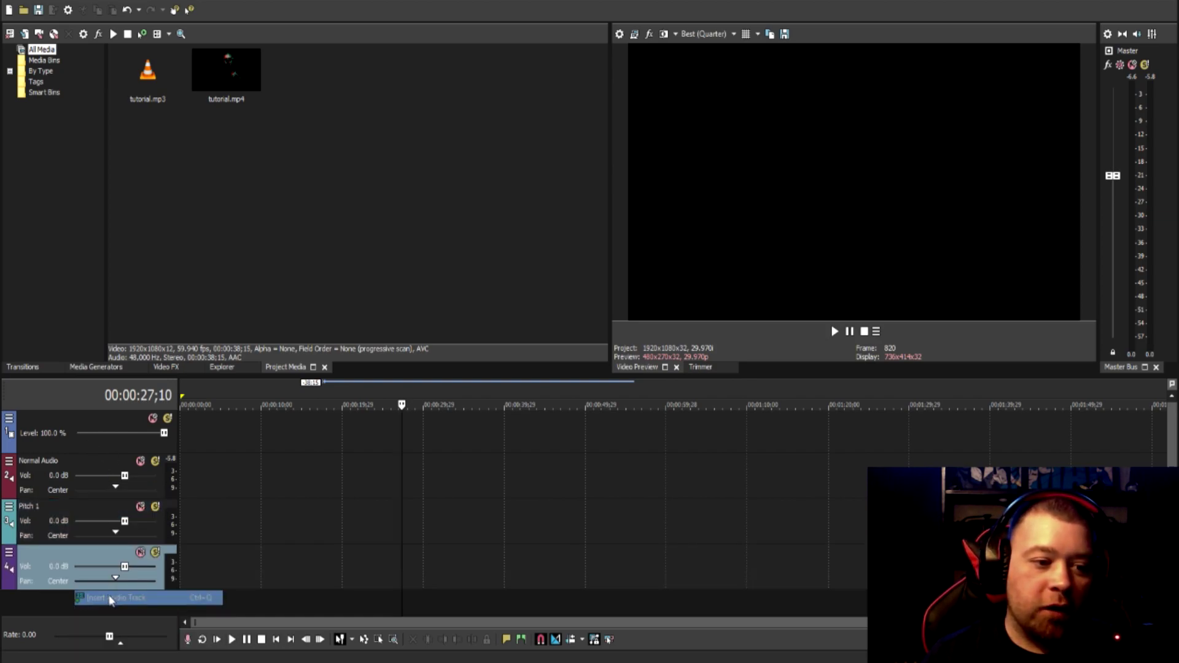
{"action": "double_click", "coordinate": [61, 553]}
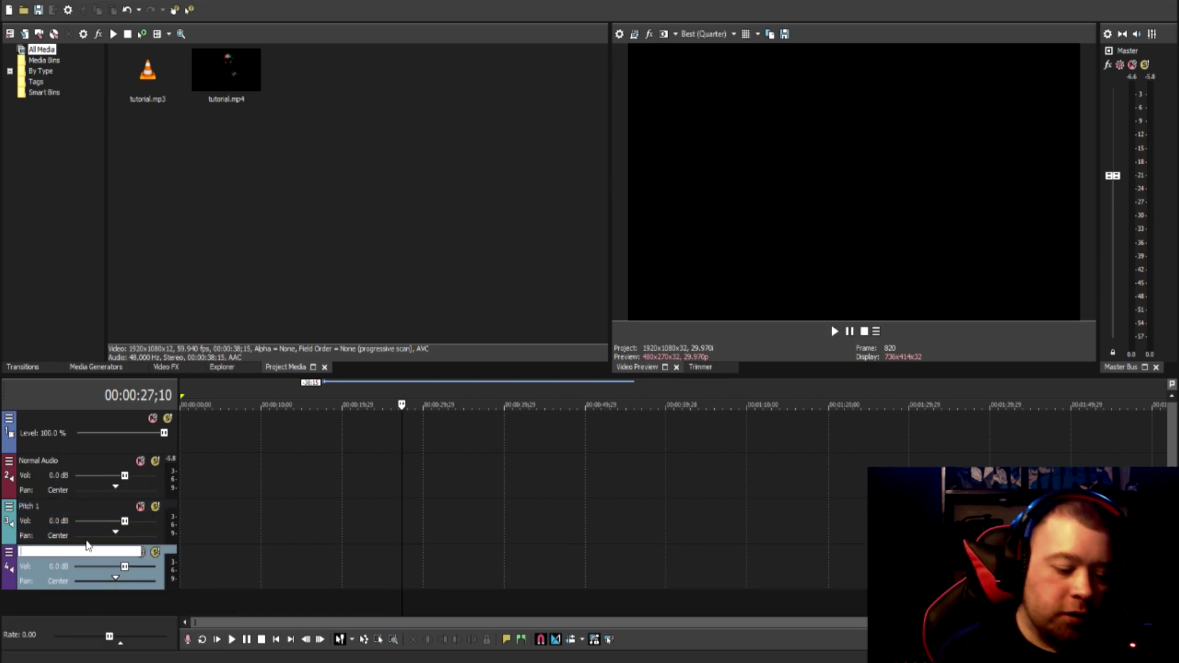
{"action": "type", "text": "Pitch 2"}
{"action": "key", "text": "Return"}
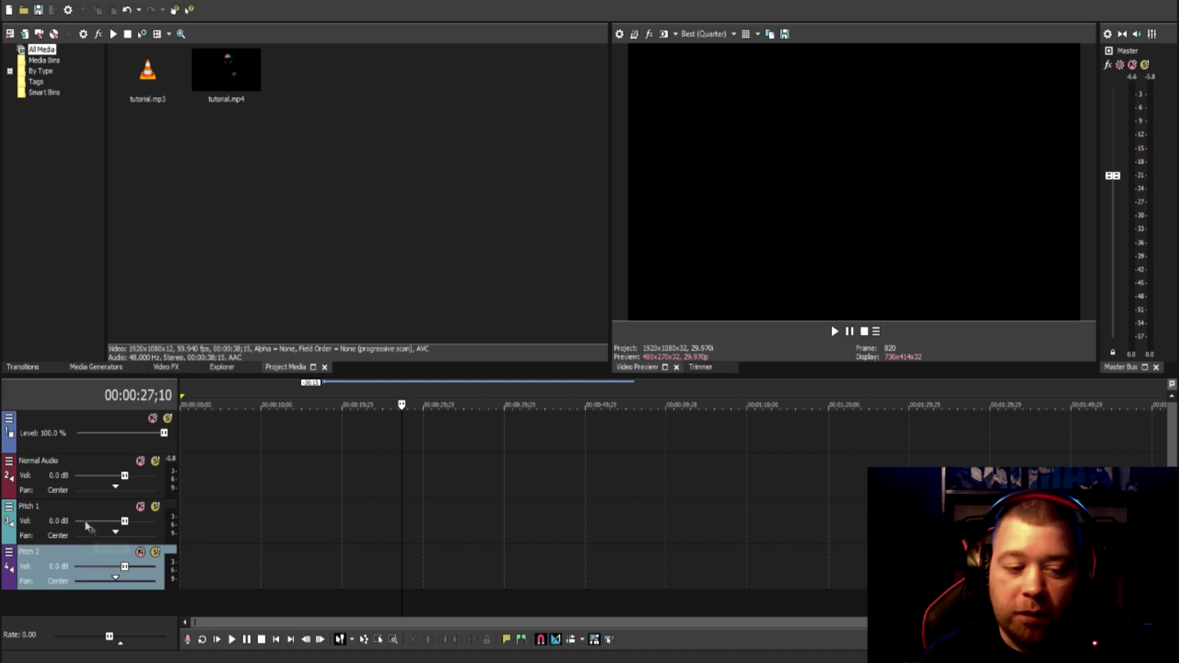
Drag tutorial.mp3 from Project Media to the start of the Normal Audio track.
{"action": "left_click", "coordinate": [245, 473]}
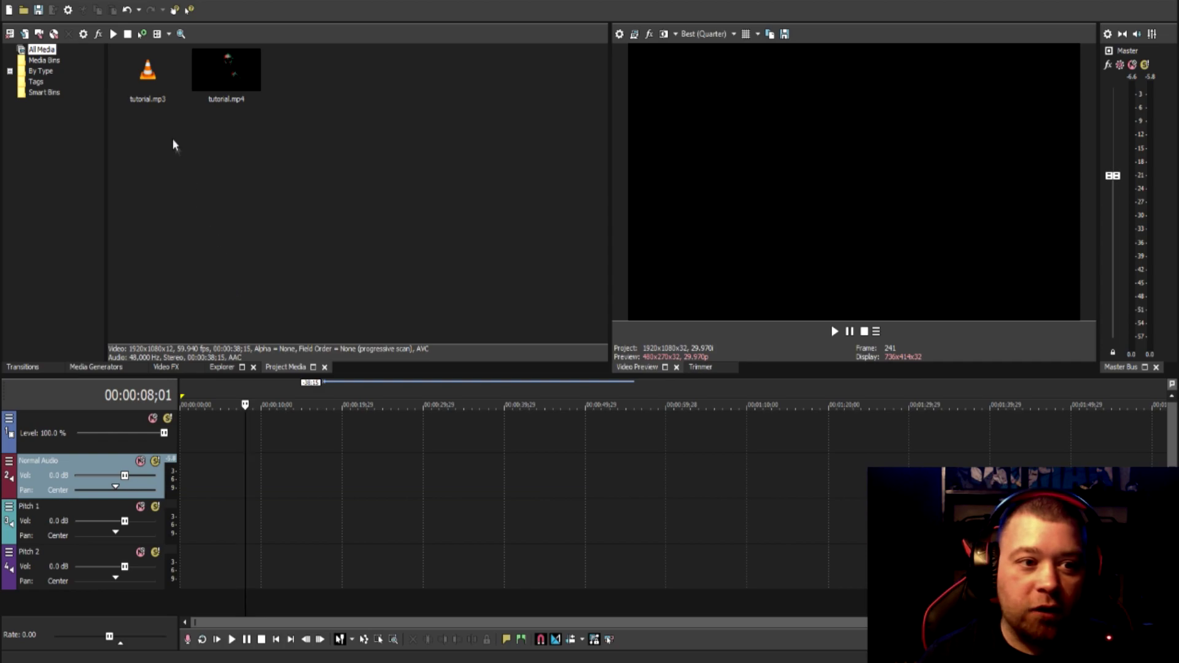
{"action": "left_click", "coordinate": [151, 77]}
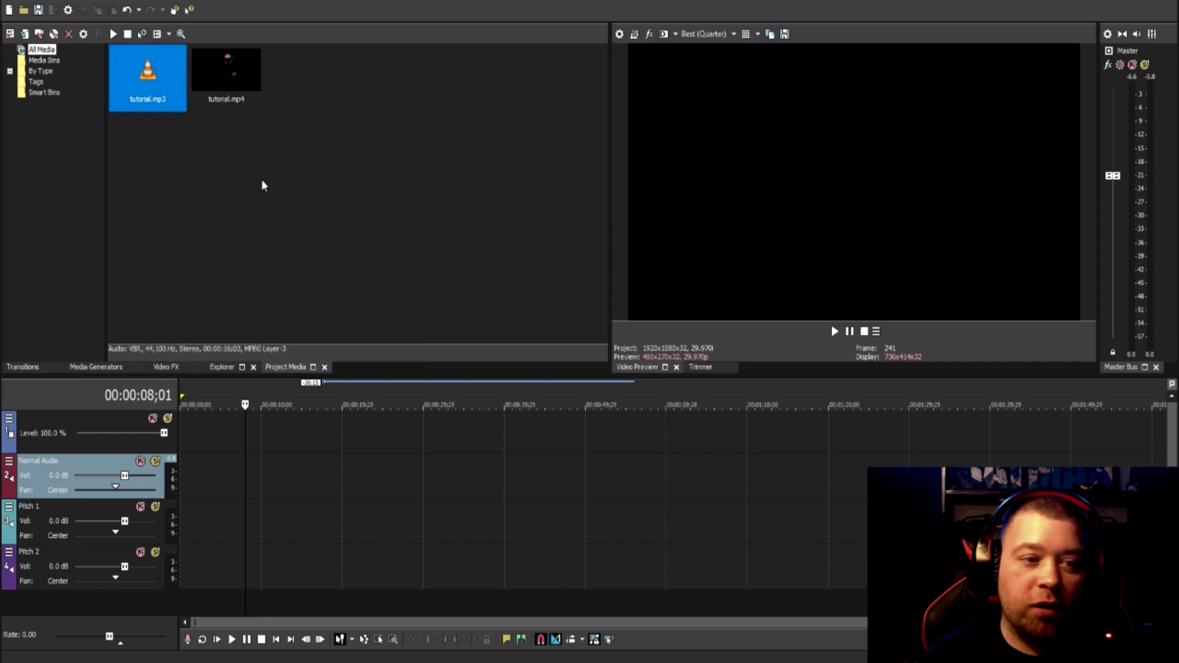
{"action": "left_click_drag", "start_coordinate": [194, 205], "coordinate": [181, 487]}
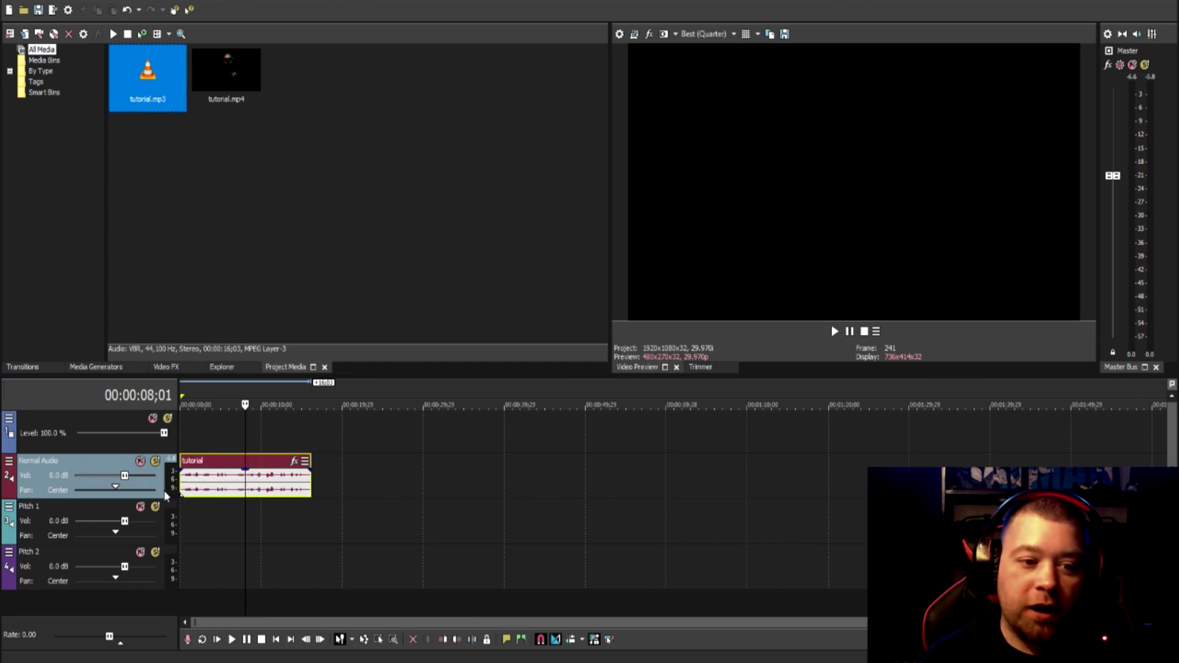
{"action": "left_click", "coordinate": [377, 484]}
Play the tutorial audio back from the start of the timeline.
{"action": "left_click", "coordinate": [180, 438]}
{"action": "key", "text": "space"}
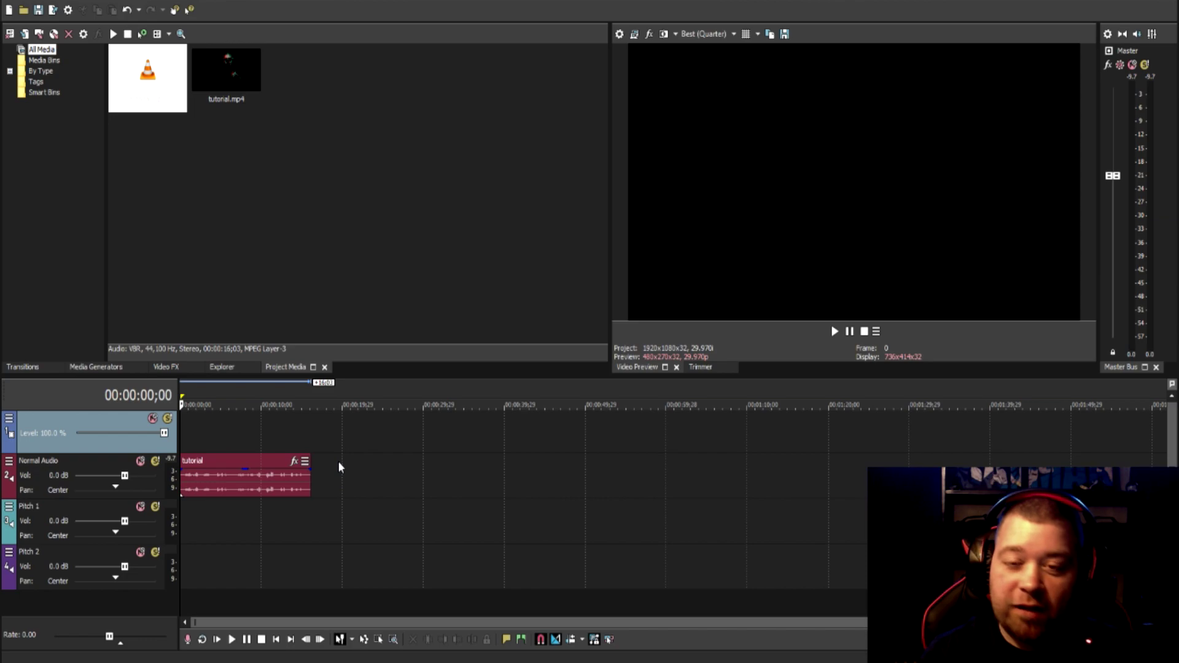
{"action": "left_click", "coordinate": [300, 485]}
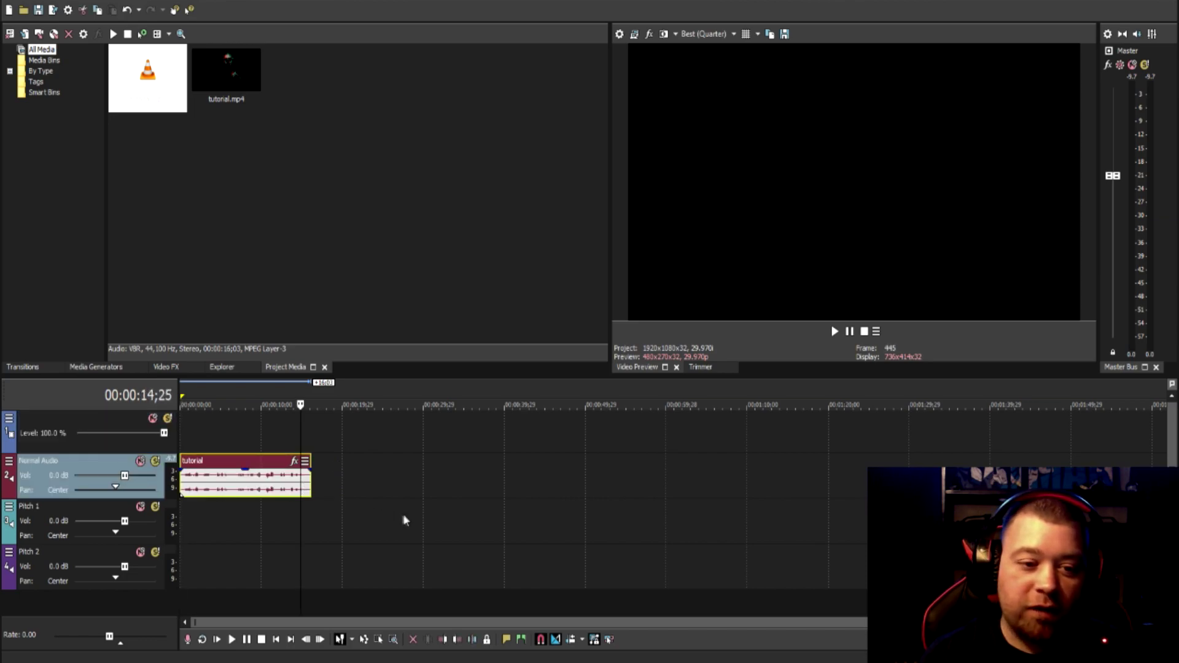
{"action": "scroll", "coordinate": [403, 521], "scroll_direction": "up", "scroll_amount": 3}
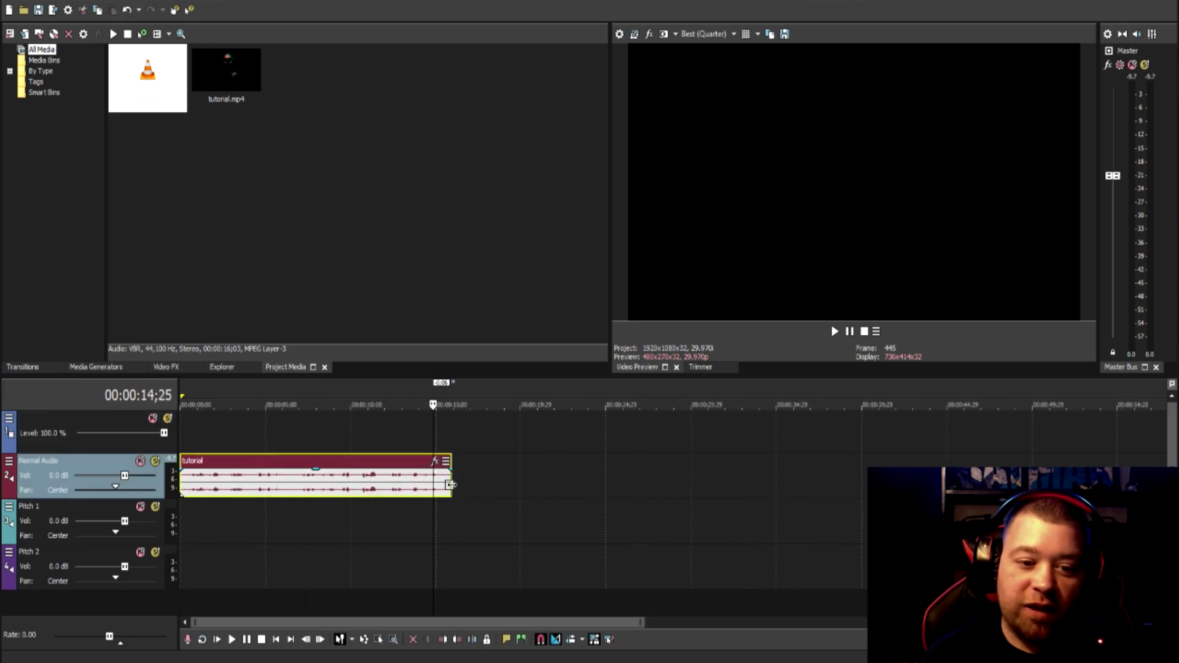
{"action": "left_click", "coordinate": [481, 487]}
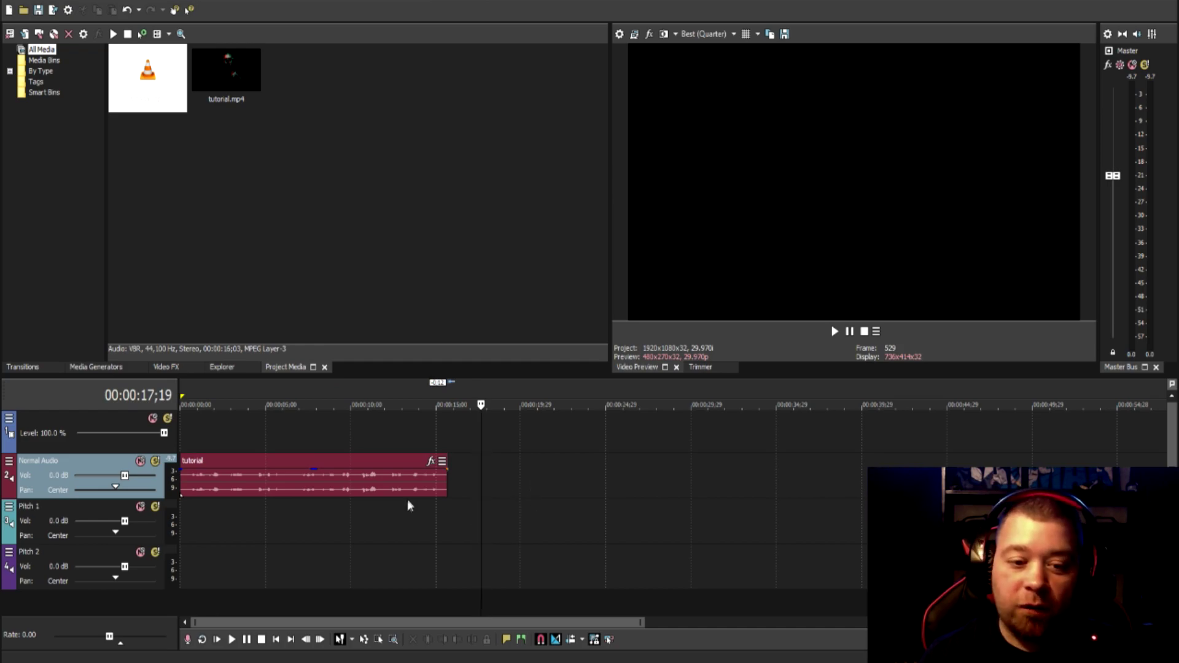
Copy the tutorial clip onto the Pitch 1 track, aligned at the start.
{"action": "left_click", "coordinate": [341, 481]}
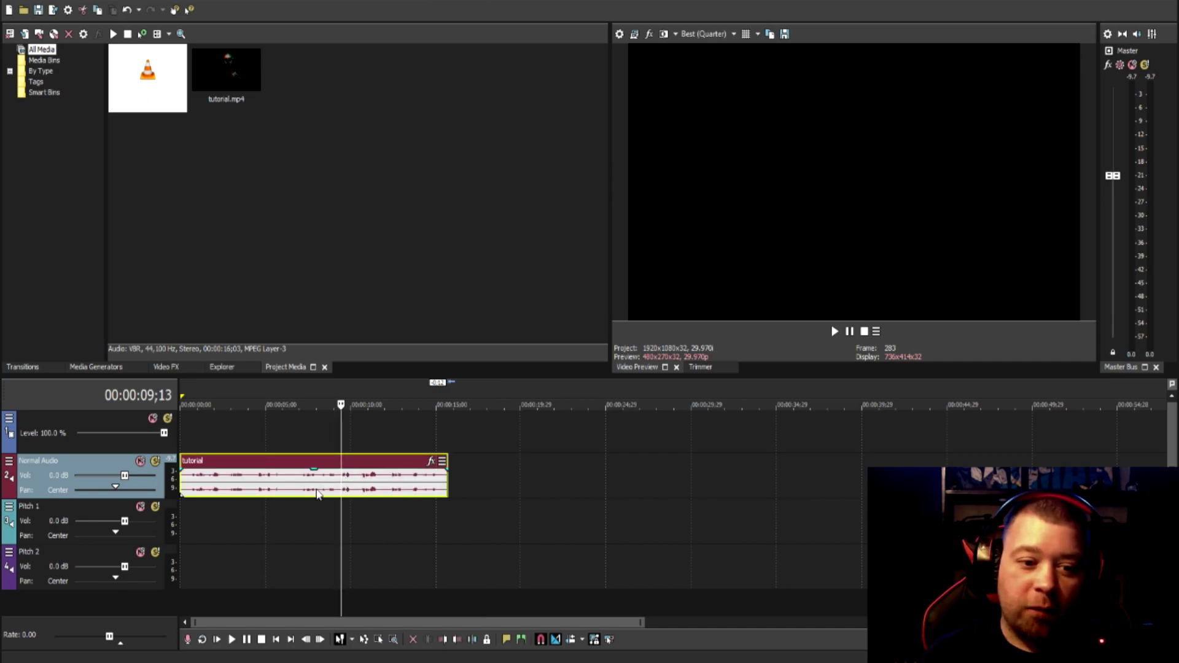
{"action": "left_click_drag", "start_coordinate": [317, 493], "coordinate": [303, 562]}
{"action": "left_click", "coordinate": [544, 527]}
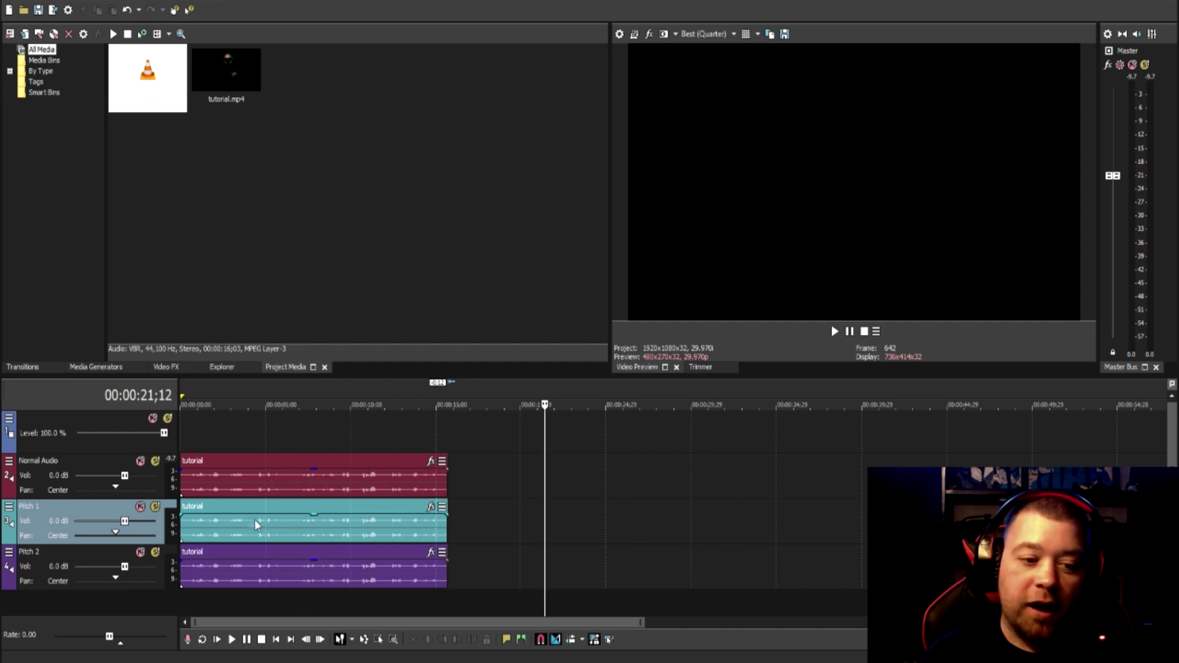
Preview the stacked tracks from the start, then bring up the Pitch 1 clip's options.
{"action": "left_click", "coordinate": [183, 444]}
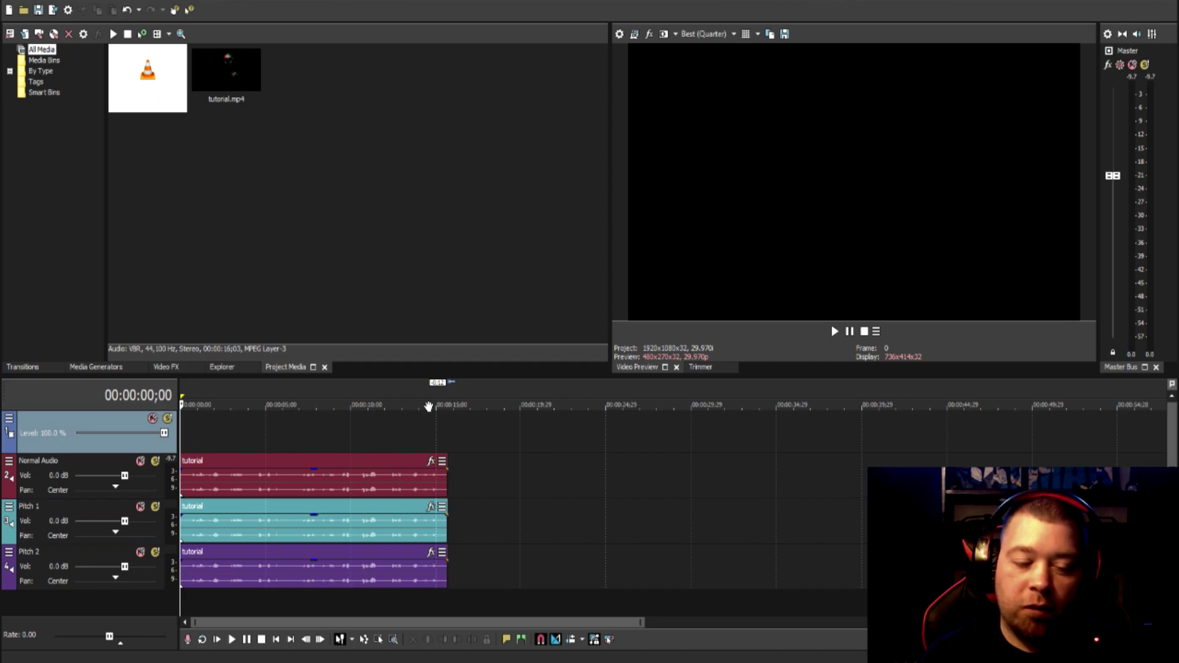
{"action": "key", "text": "space"}
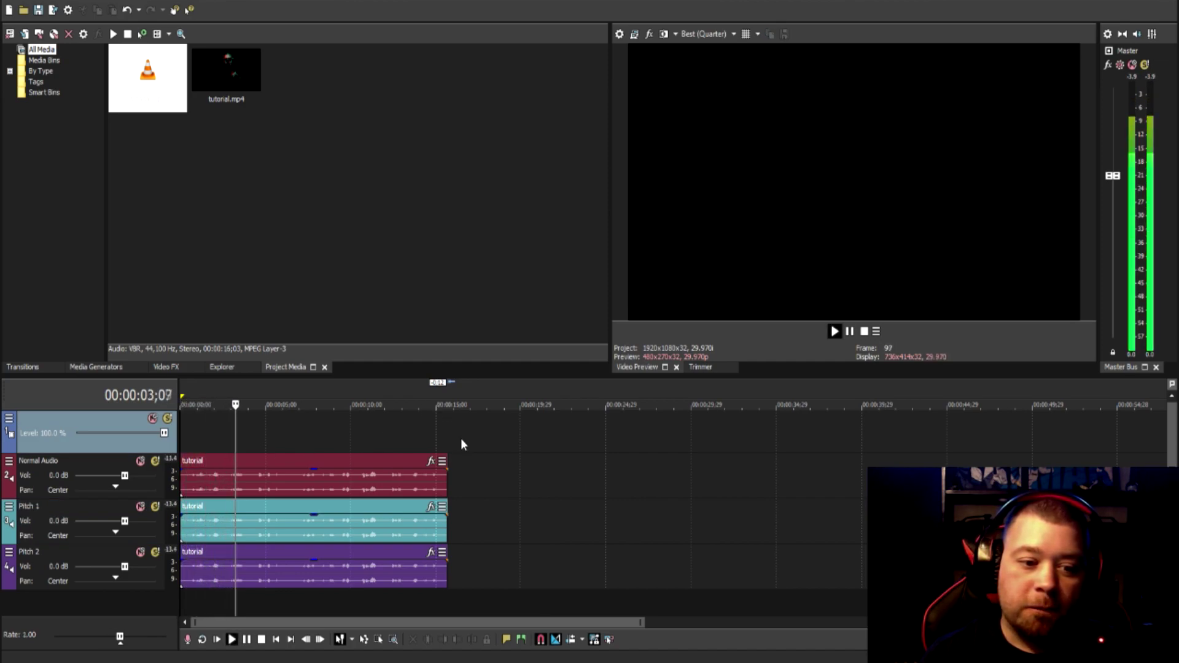
{"action": "key", "text": "space"}
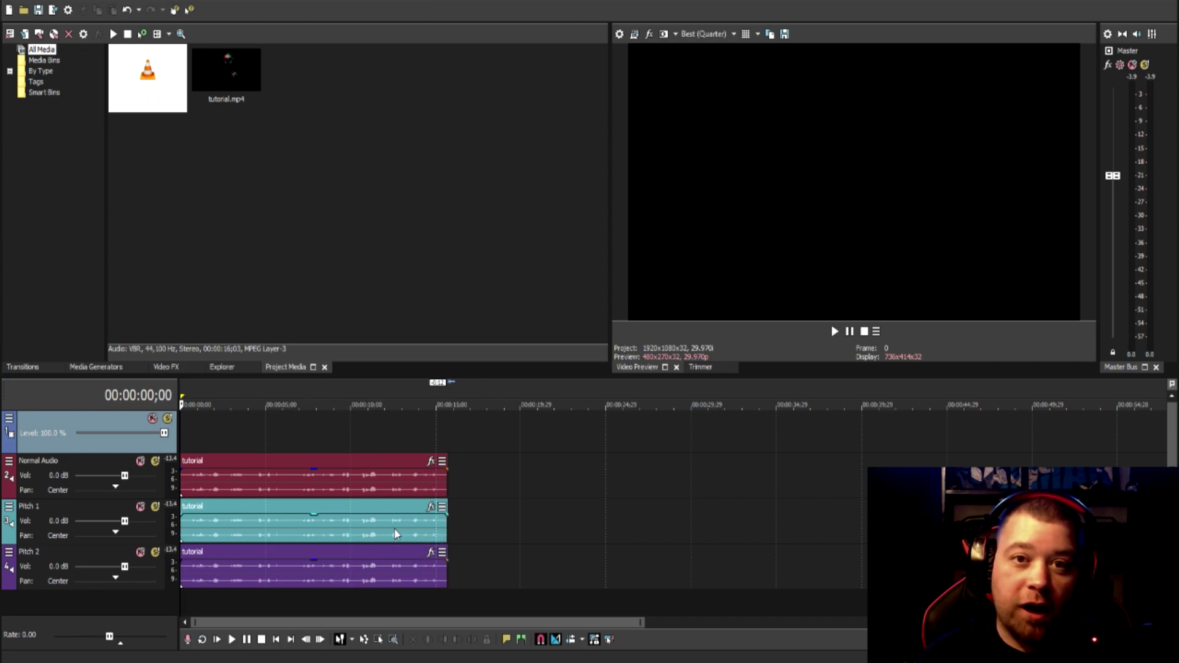
{"action": "left_click", "coordinate": [337, 524]}
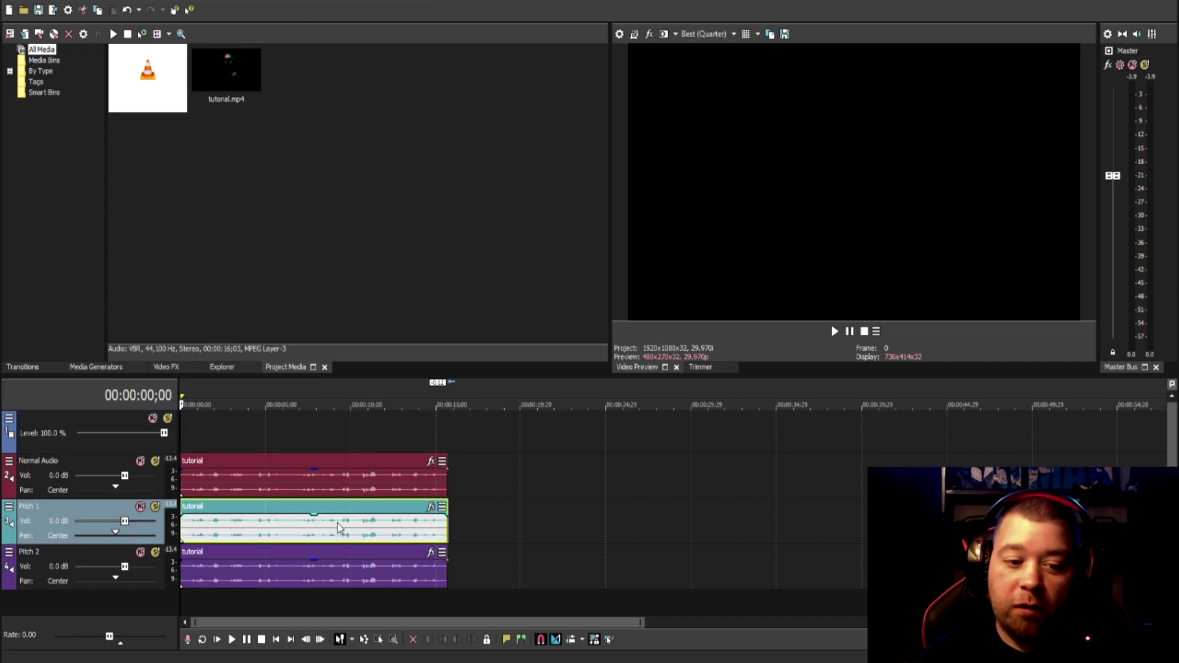
{"action": "right_click", "coordinate": [338, 523]}
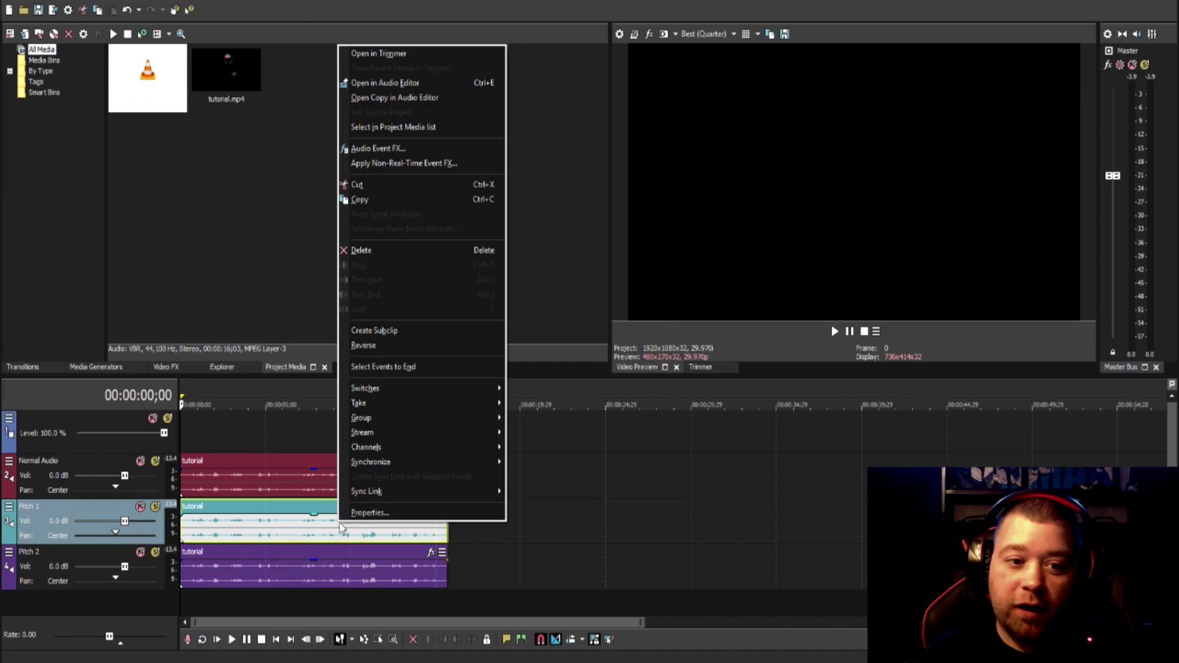
{"action": "left_click", "coordinate": [402, 150]}
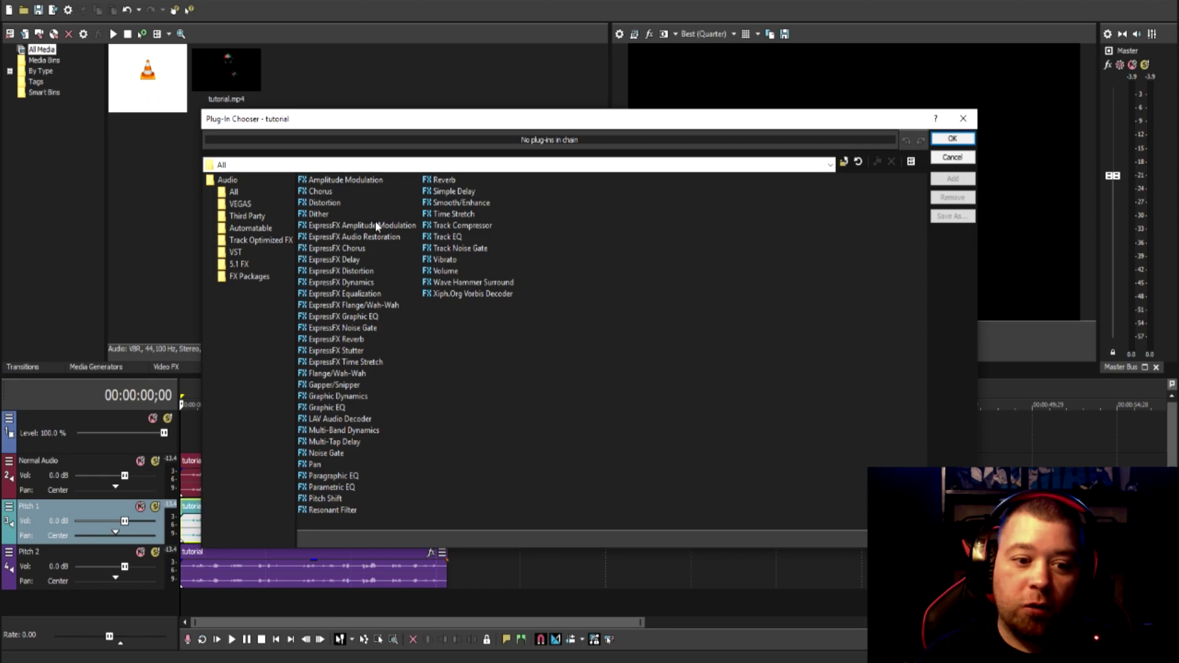
{"action": "left_click", "coordinate": [332, 499]}
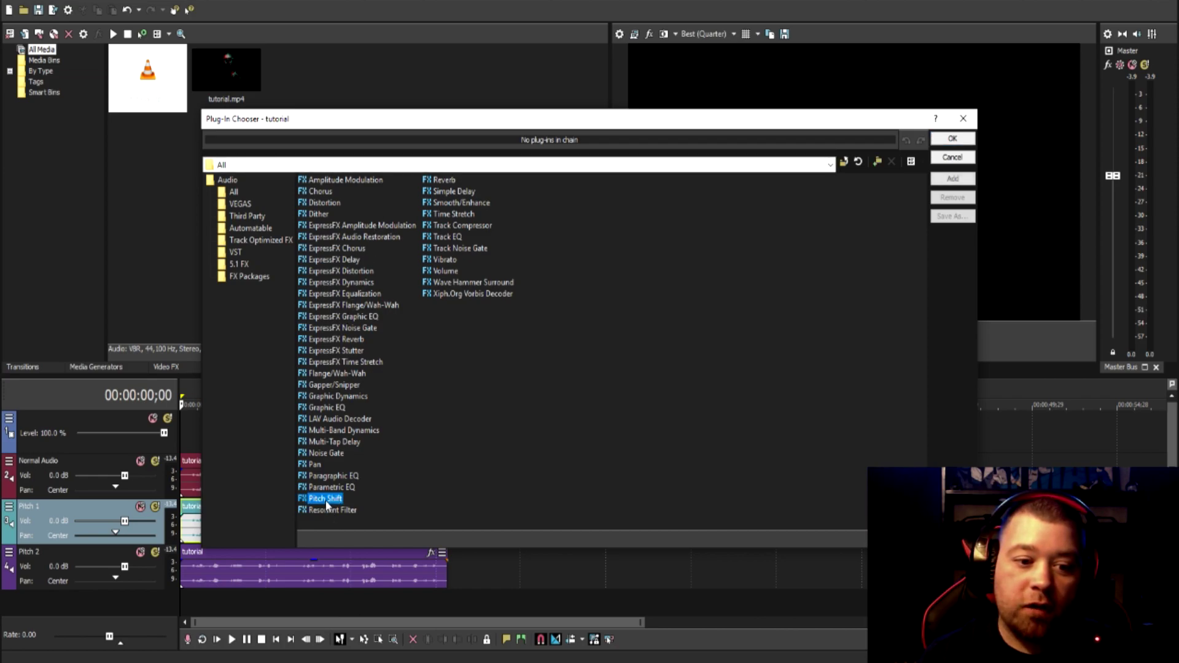
{"action": "left_click", "coordinate": [952, 179]}
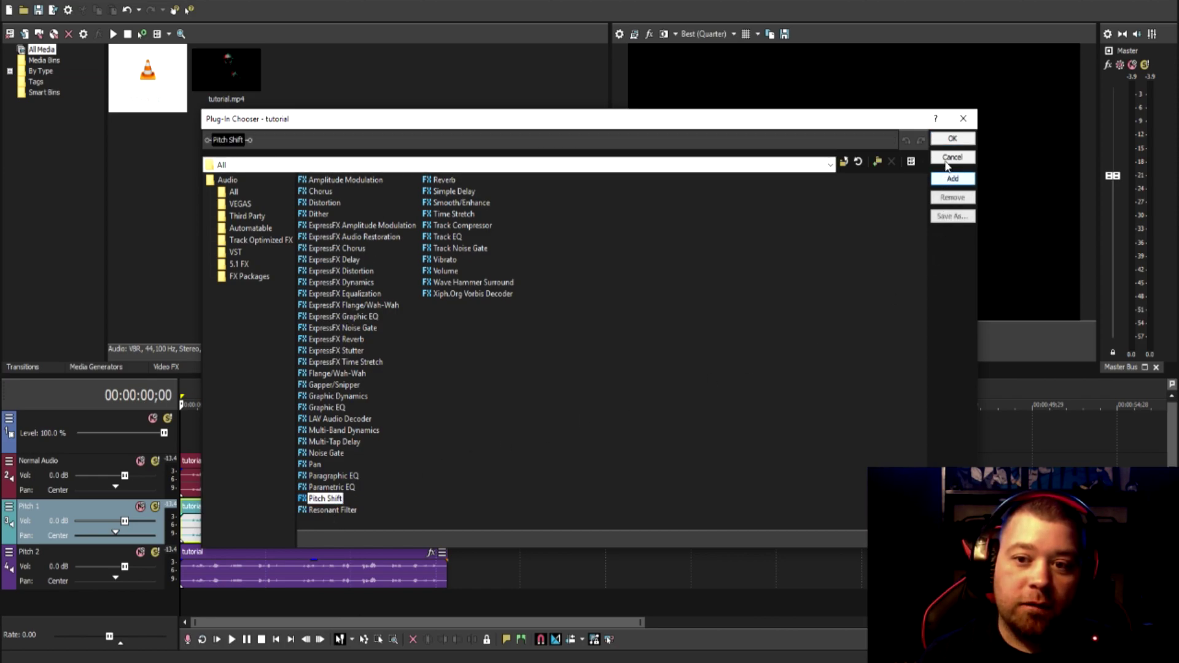
{"action": "left_click", "coordinate": [952, 140]}
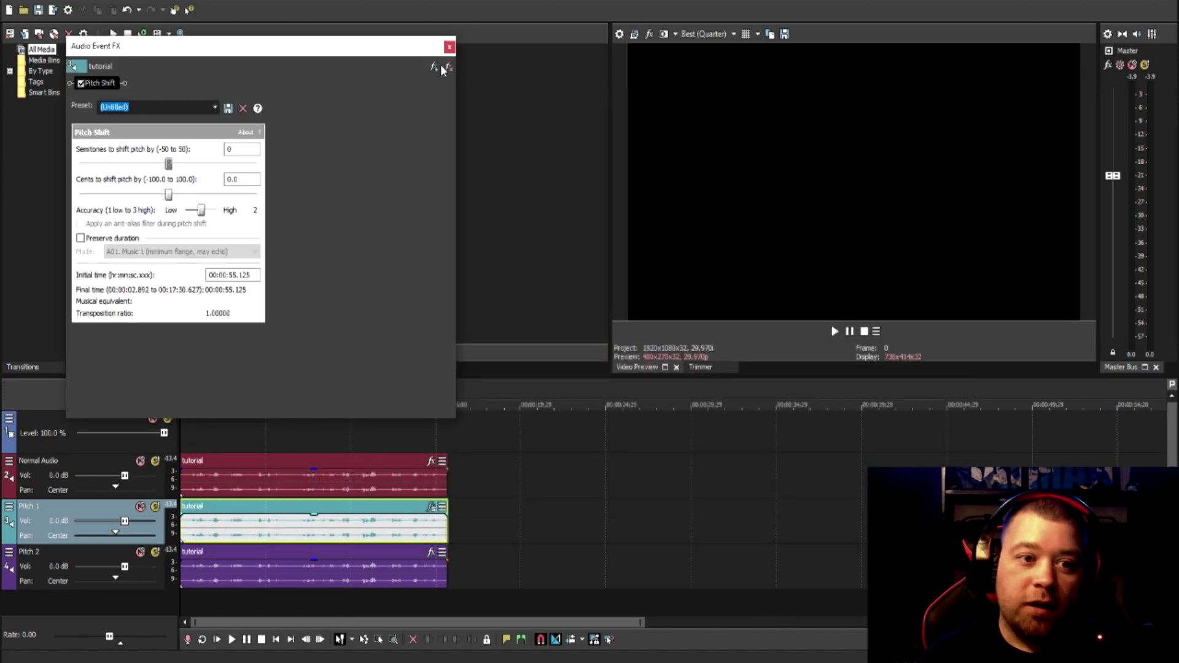
{"action": "left_click_drag", "start_coordinate": [342, 58], "coordinate": [646, 150]}
{"action": "left_click_drag", "start_coordinate": [472, 258], "coordinate": [483, 288]}
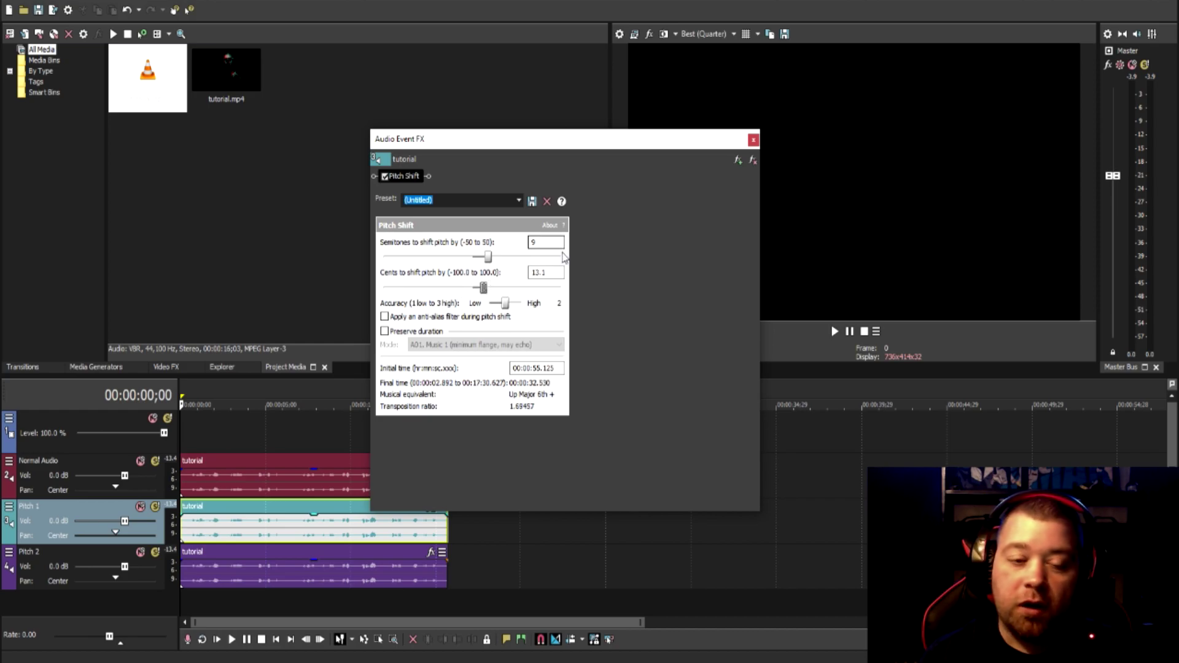
{"action": "left_click", "coordinate": [753, 141]}
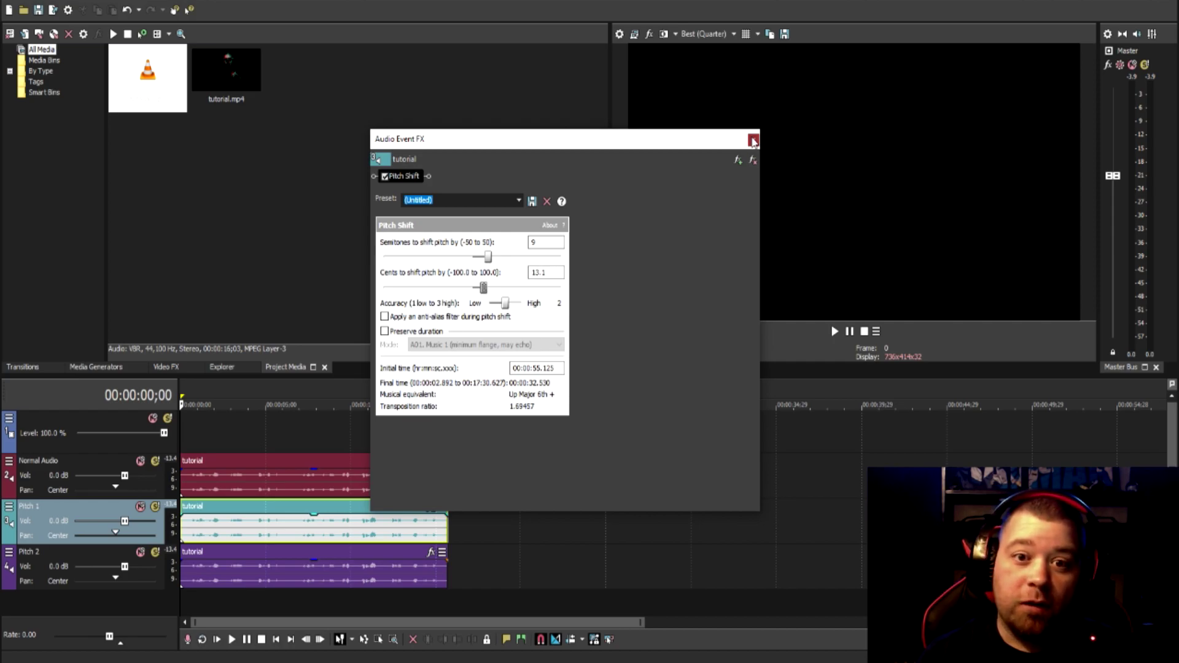
{"action": "left_click", "coordinate": [753, 161]}
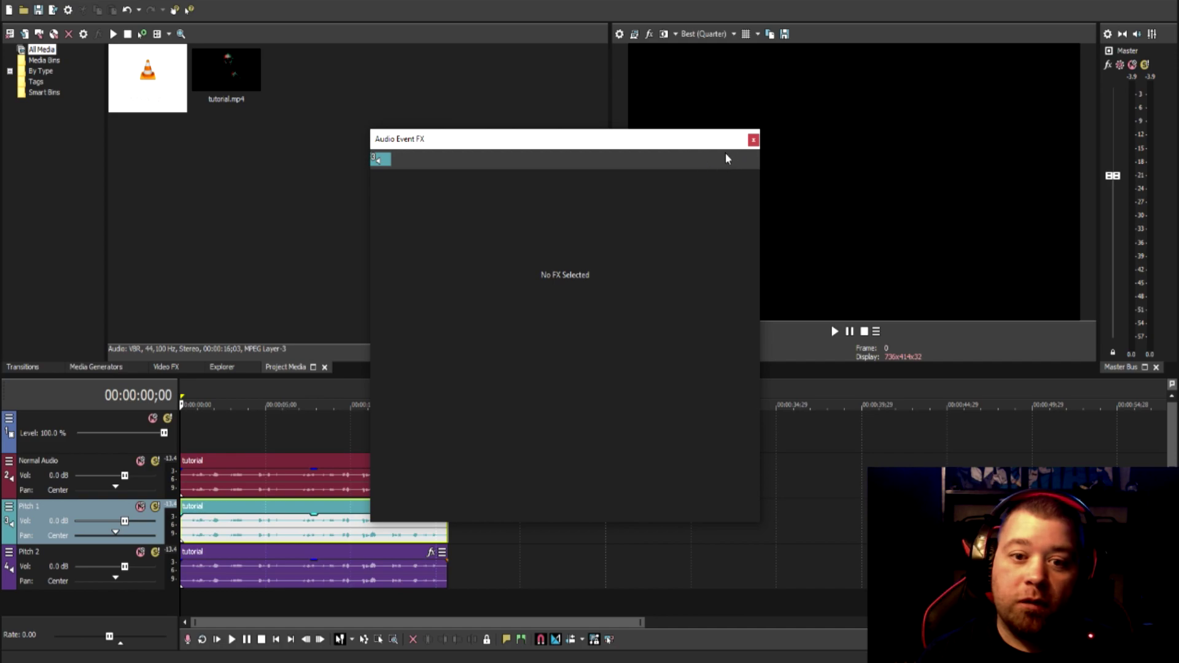
{"action": "left_click", "coordinate": [752, 141]}
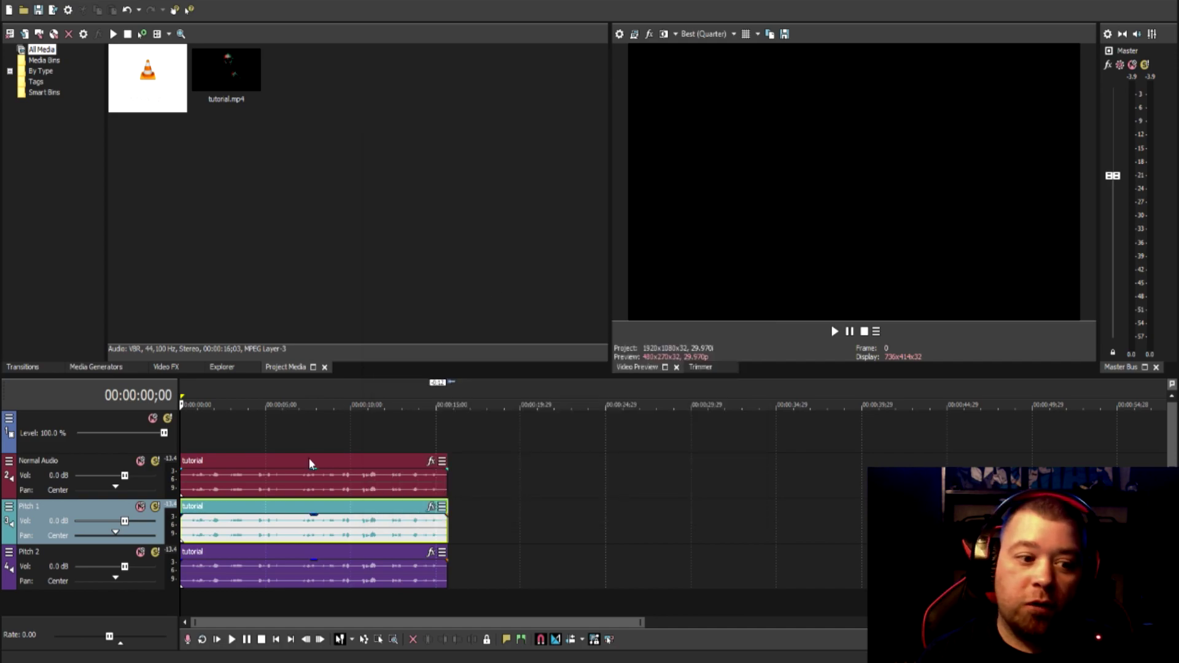
Add a Pitch Shift plug-in to the Pitch 1 track's FX chain.
{"action": "left_click", "coordinate": [9, 508]}
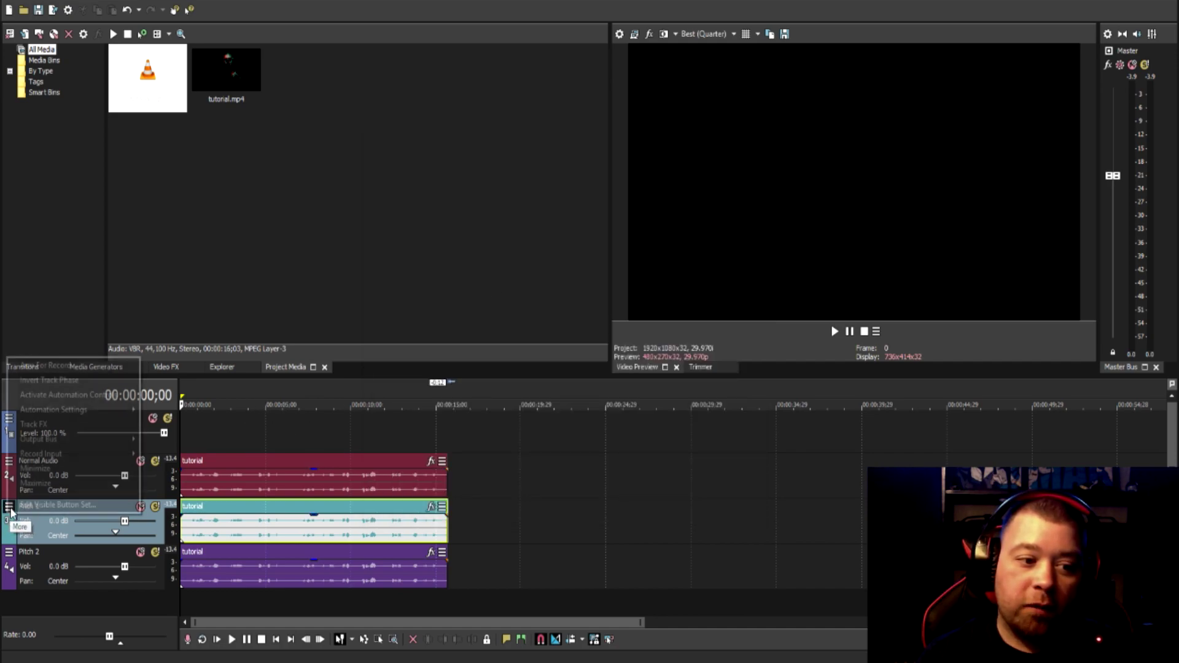
{"action": "left_click", "coordinate": [76, 426]}
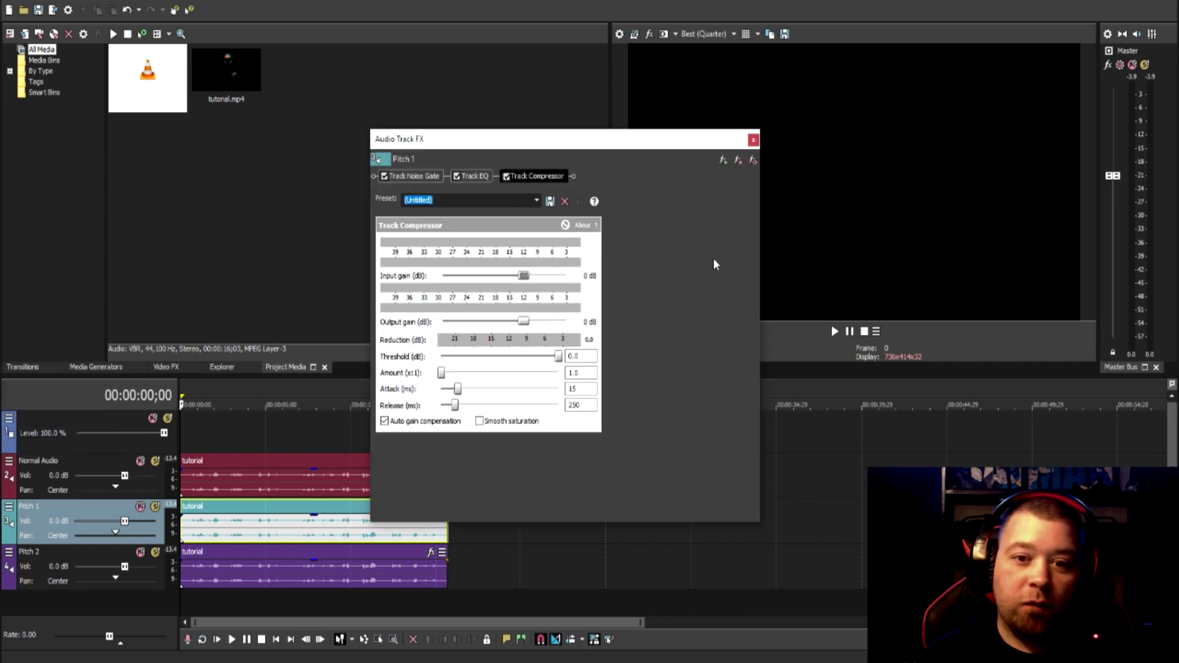
{"action": "left_click", "coordinate": [723, 161]}
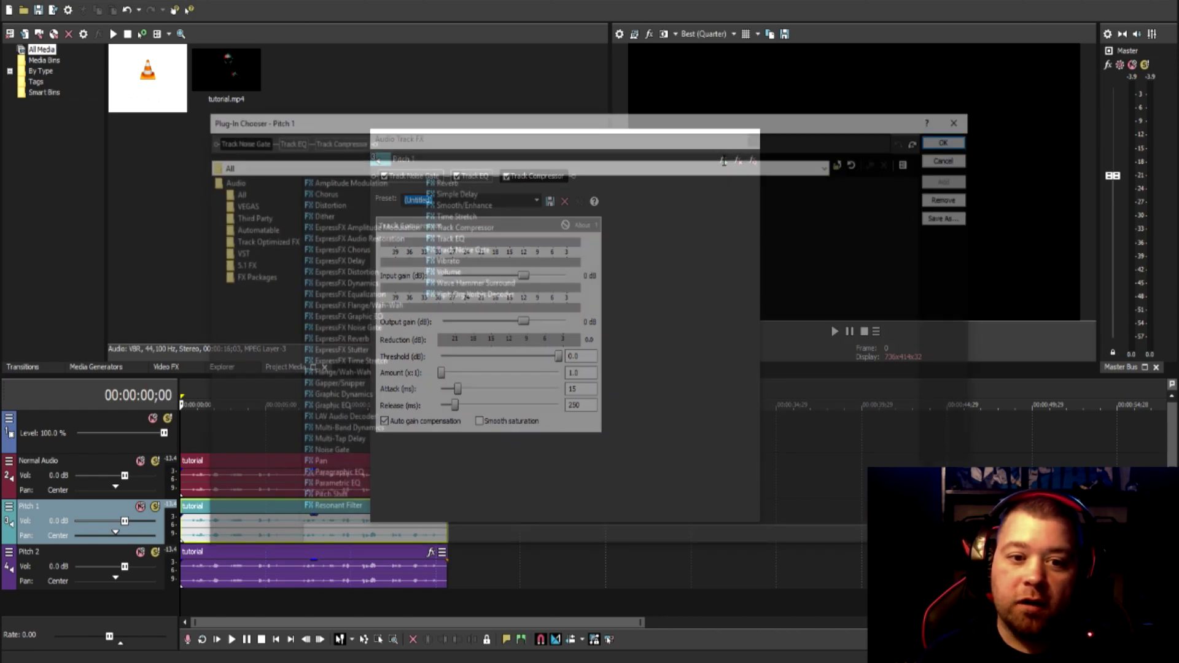
{"action": "left_click", "coordinate": [323, 499]}
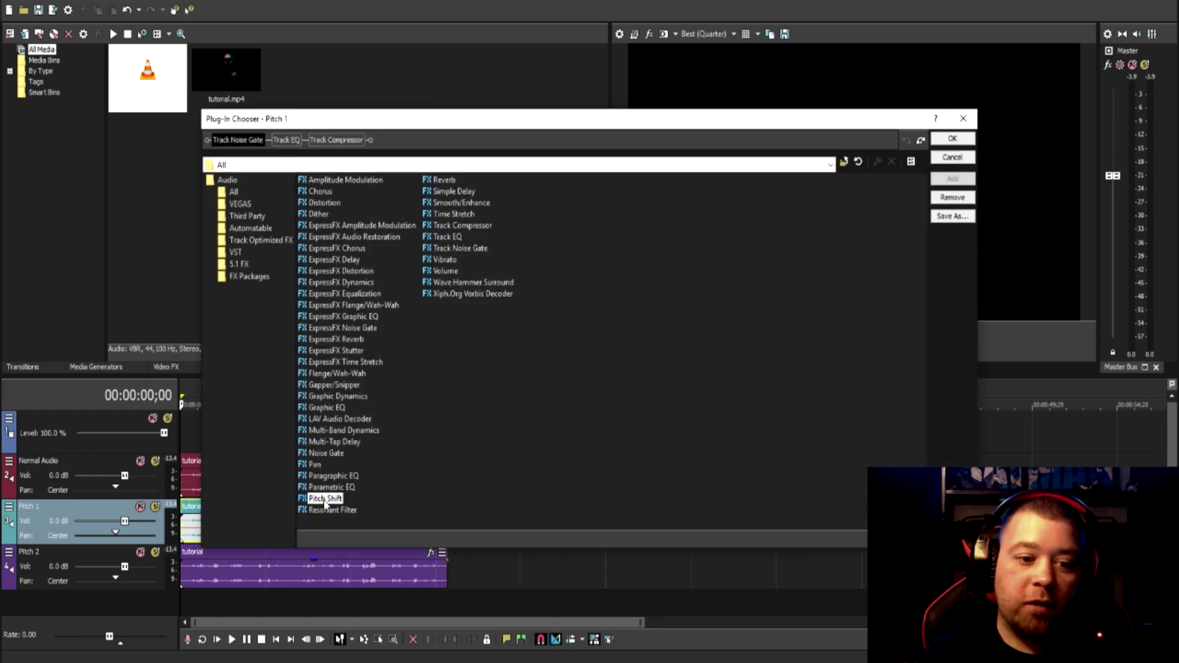
{"action": "left_click", "coordinate": [952, 178]}
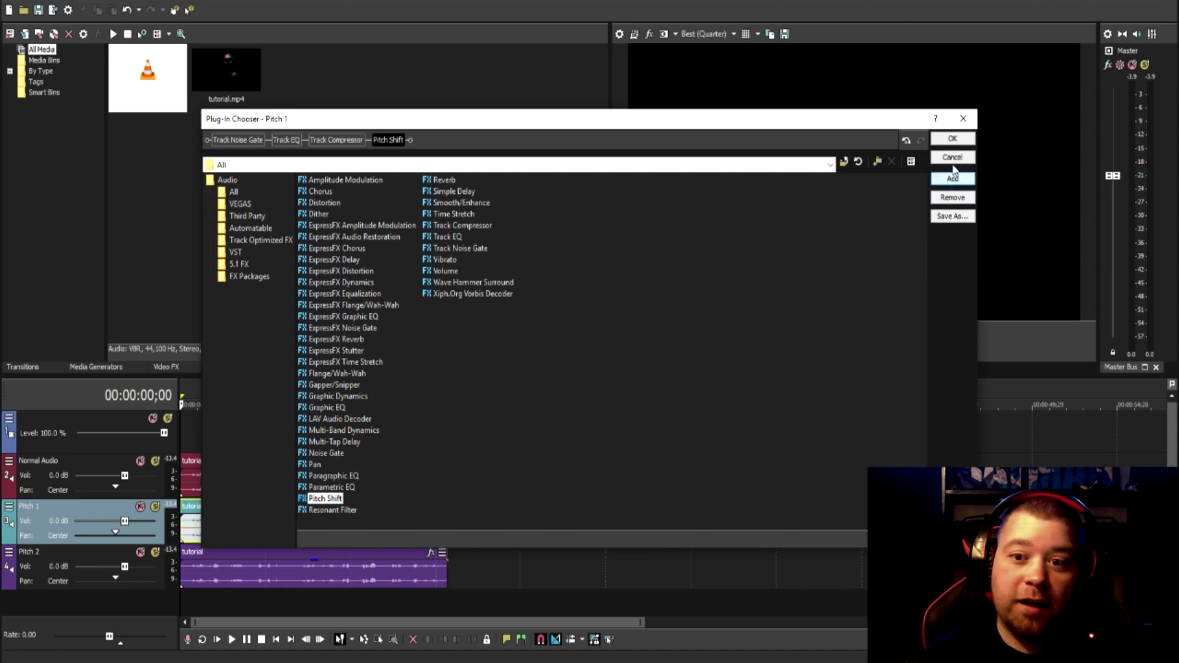
{"action": "left_click", "coordinate": [951, 138]}
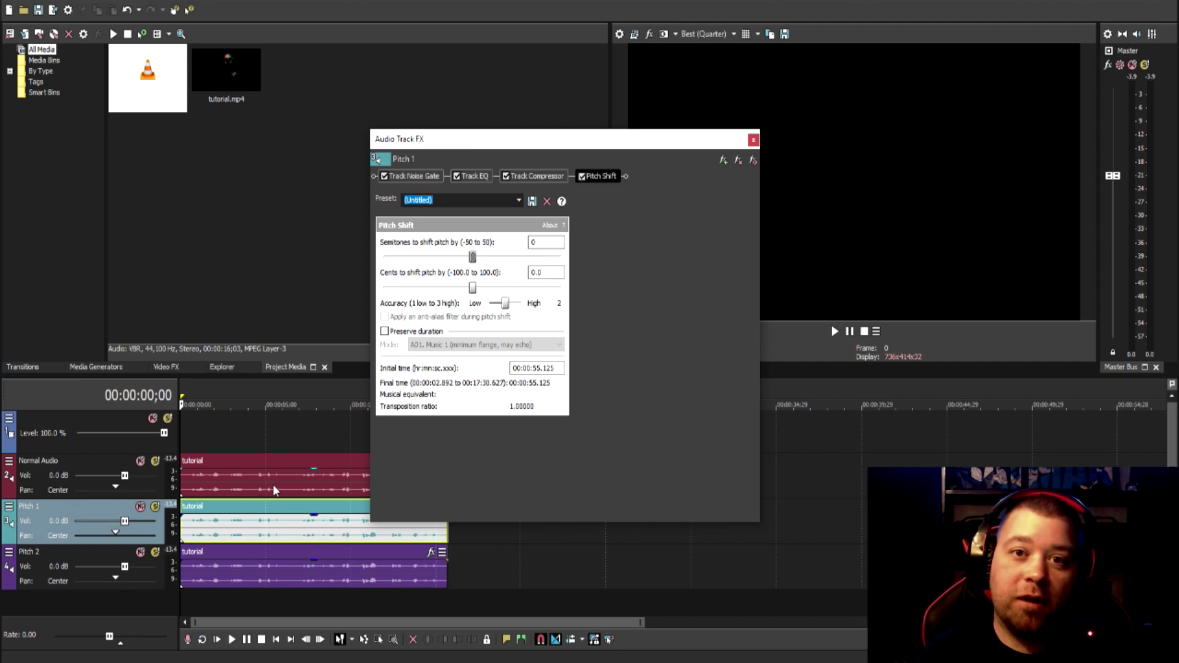
Apply the Shadow 1 preset (+3 semitones) and close the track effects window.
{"action": "left_click", "coordinate": [518, 202]}
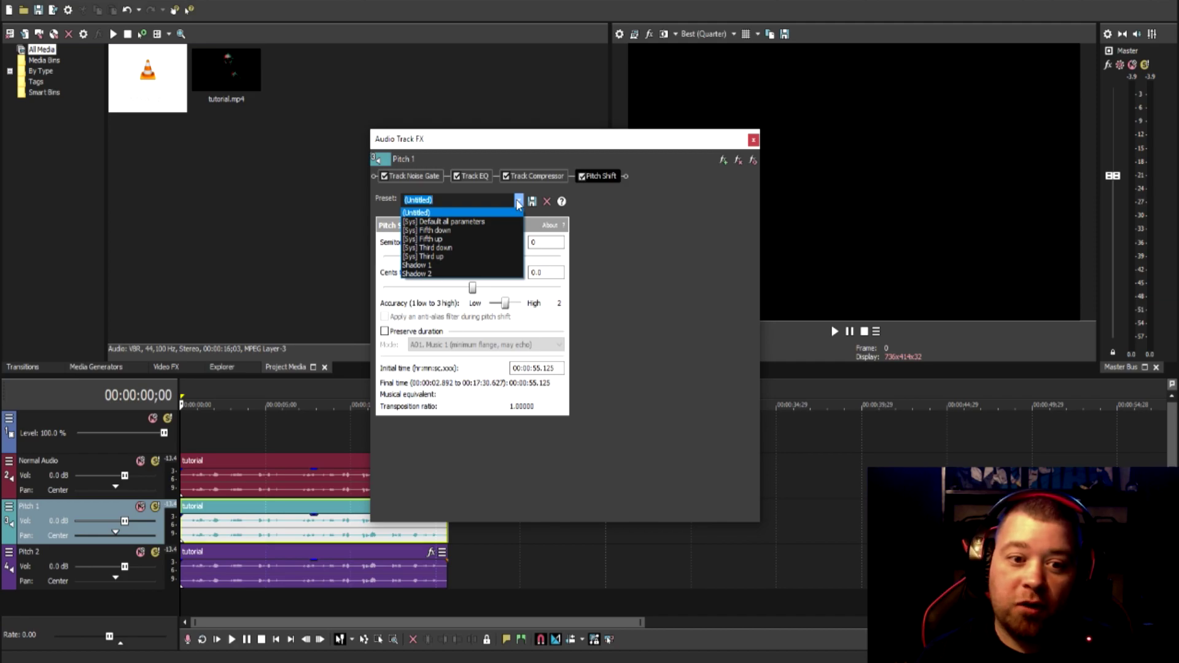
{"action": "left_click", "coordinate": [473, 264]}
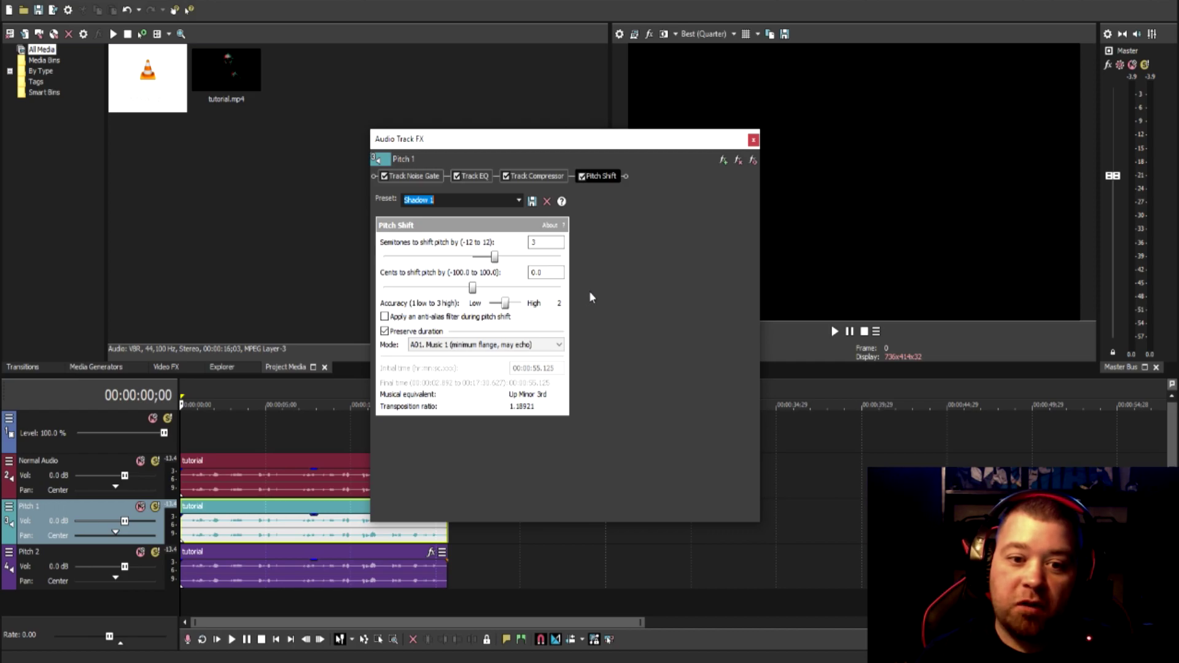
{"action": "left_click", "coordinate": [754, 141]}
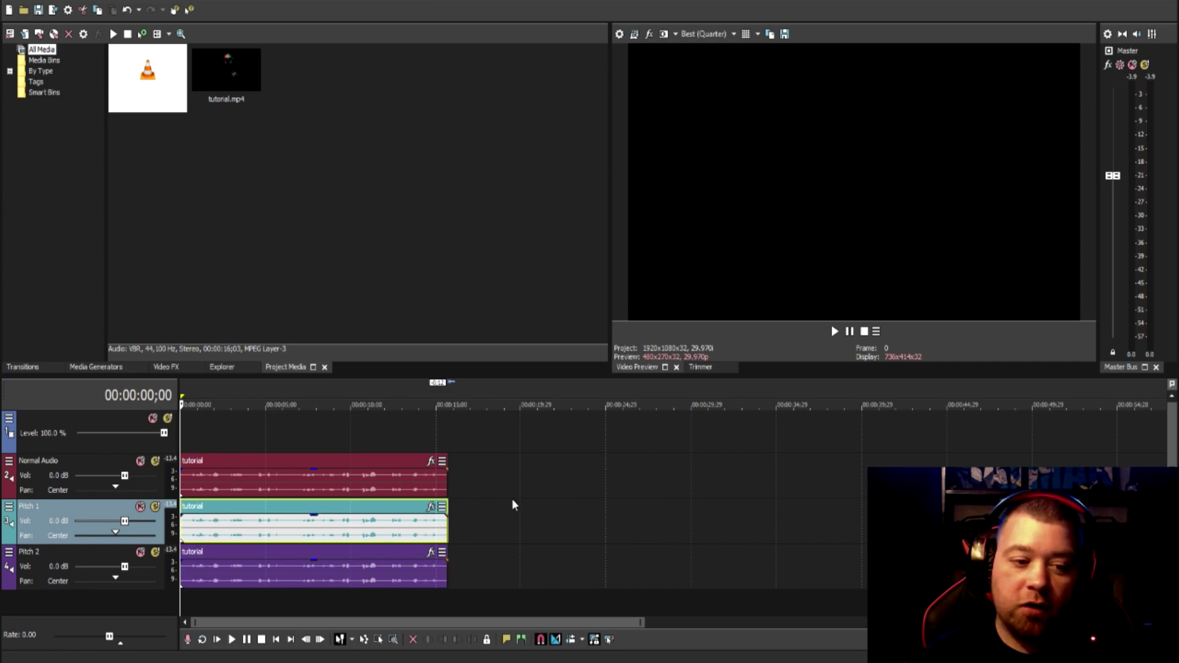
Play the project to hear the raised voice, then move focus to Pitch 2.
{"action": "key", "text": "space"}
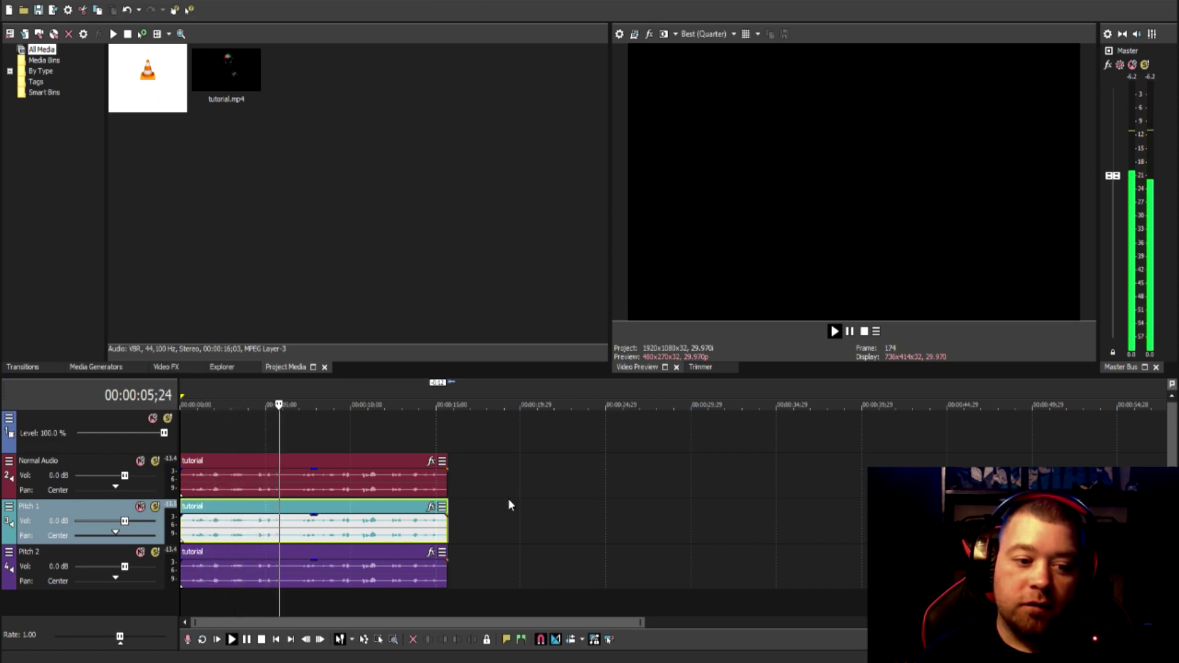
{"action": "key", "text": "space"}
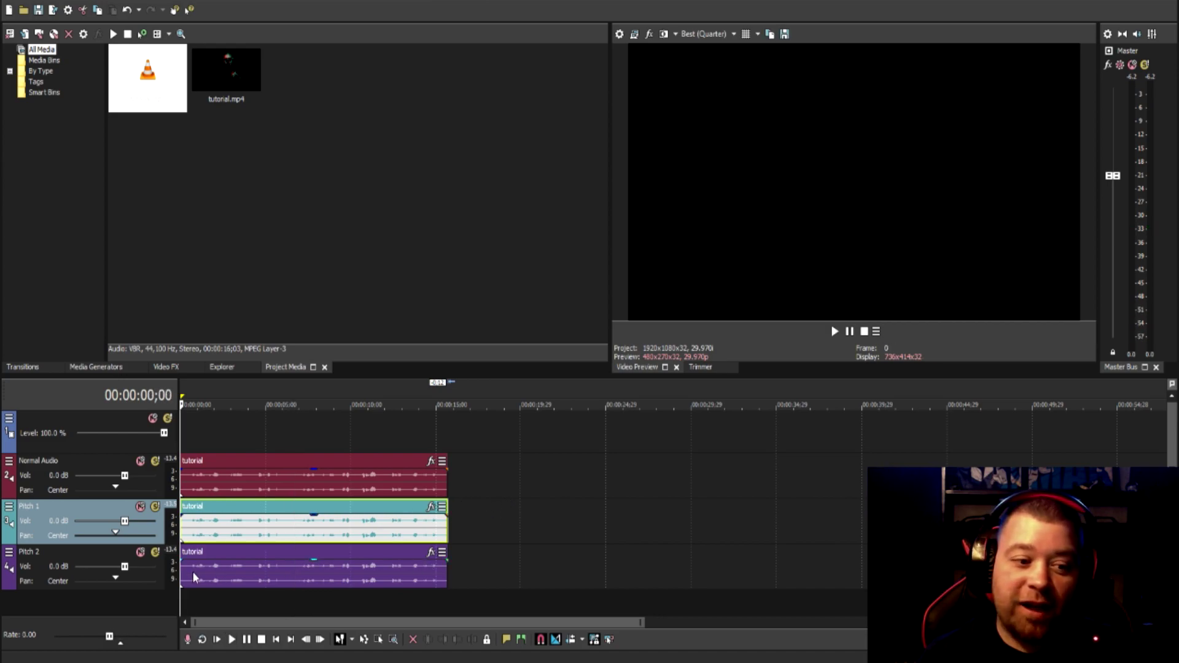
{"action": "key", "text": "Down"}
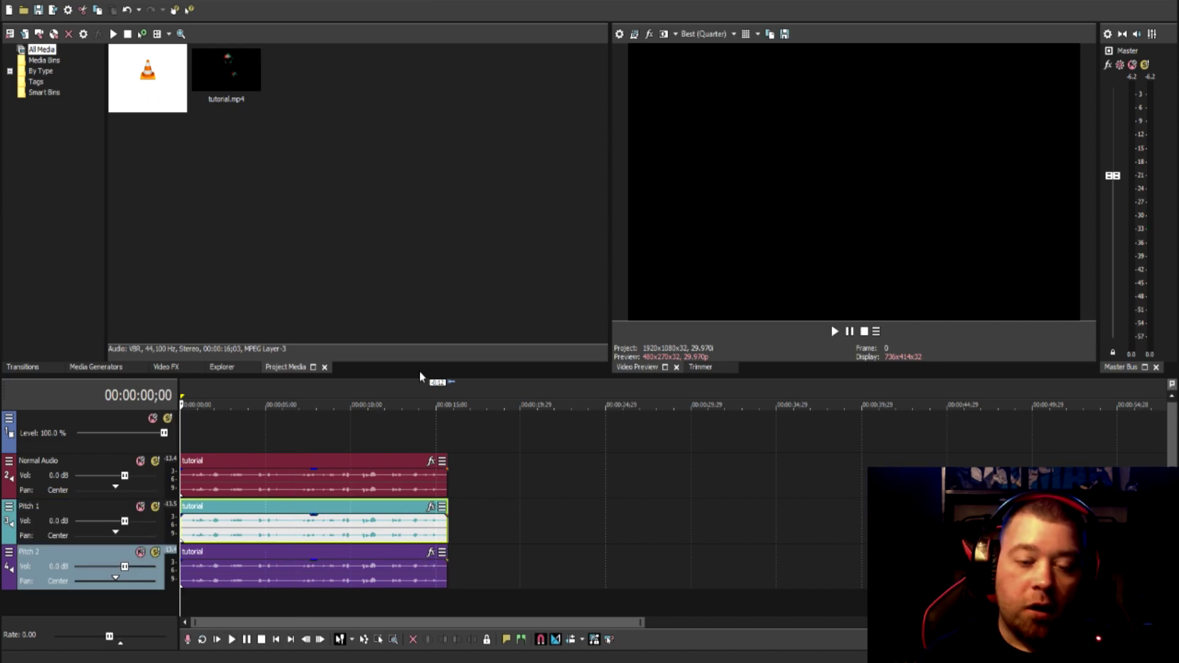
Add a Pitch Shift plug-in to the Pitch 2 track's FX chain.
{"action": "left_click", "coordinate": [8, 554]}
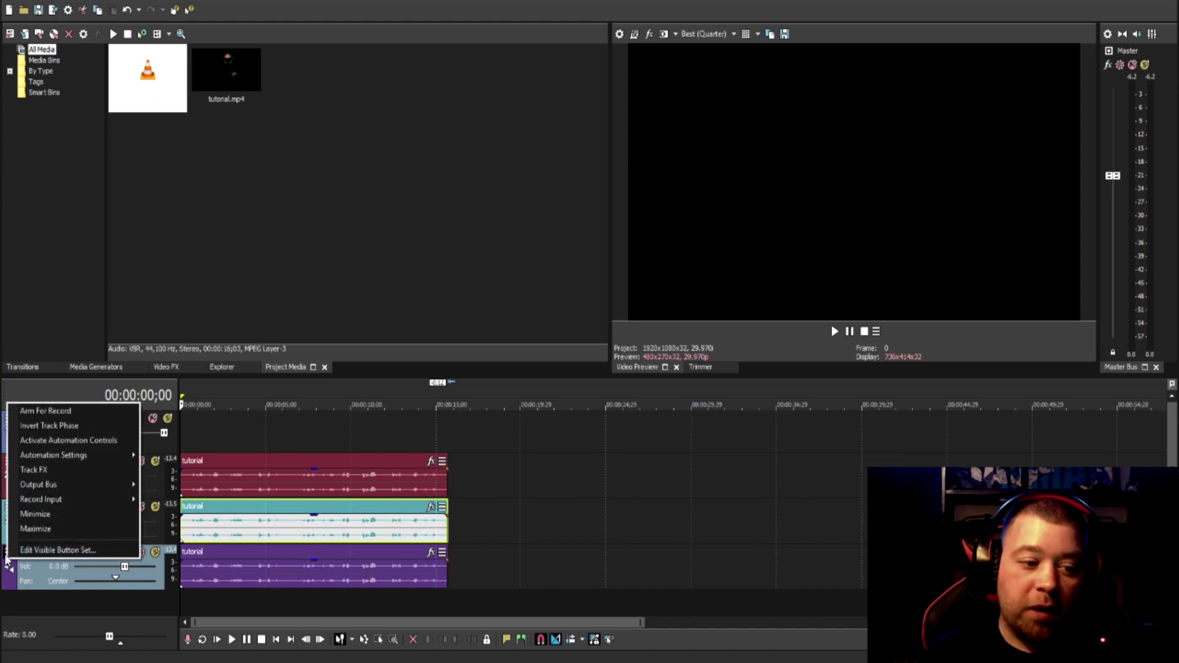
{"action": "left_click", "coordinate": [78, 471]}
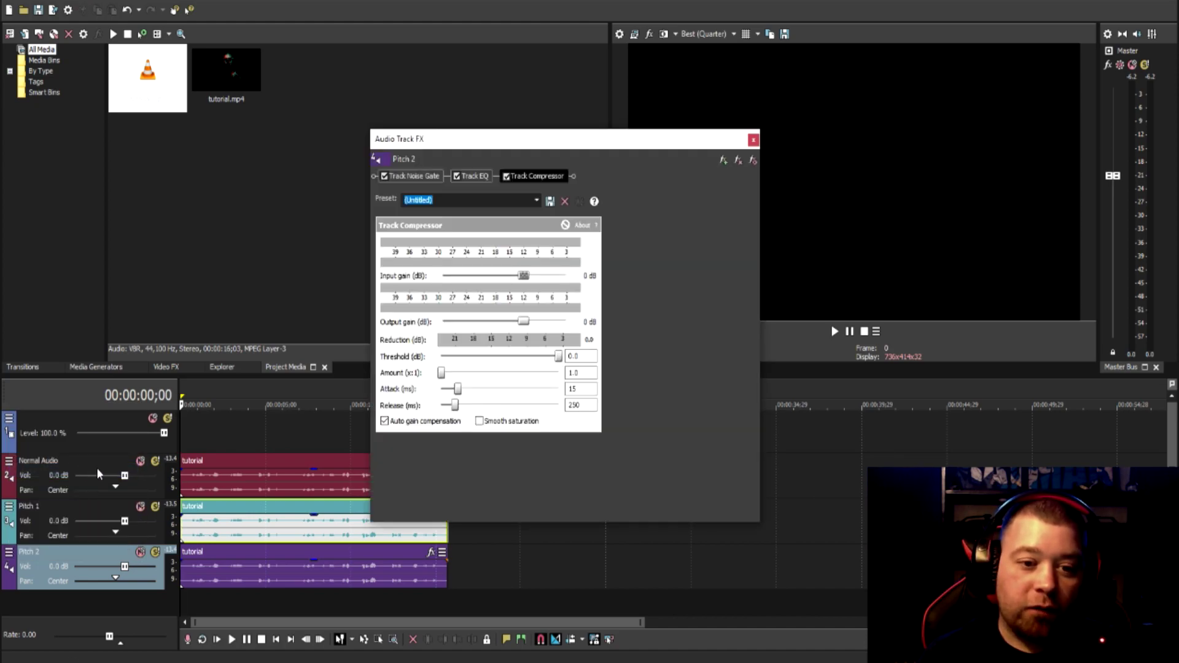
{"action": "left_click", "coordinate": [723, 160]}
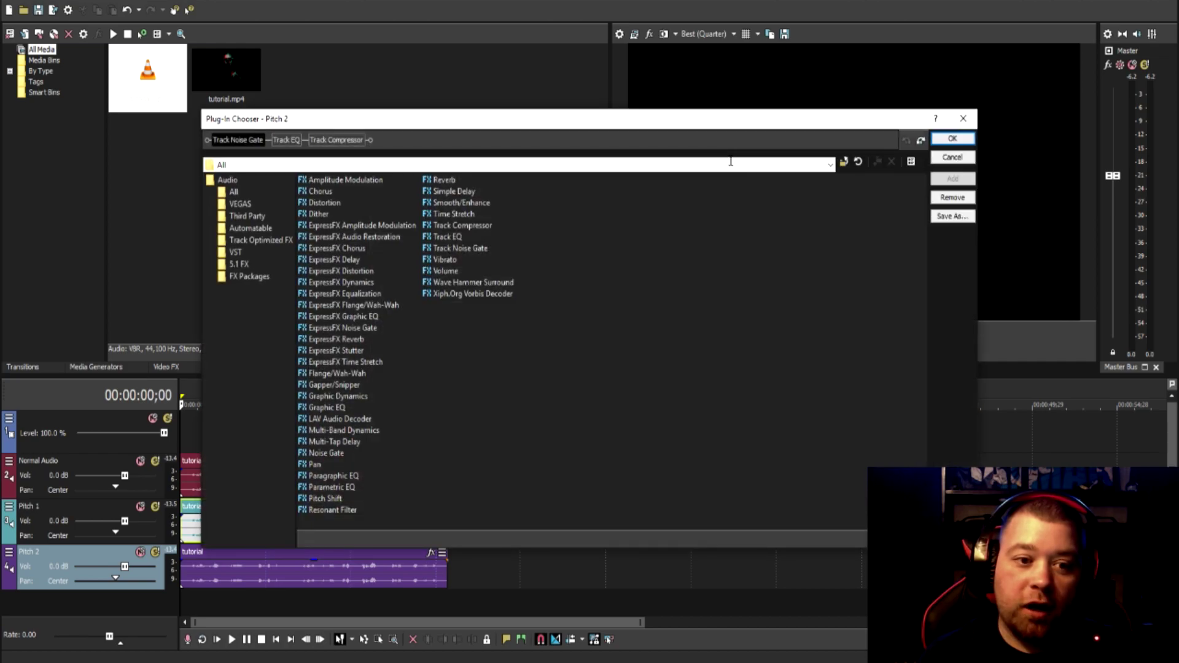
{"action": "left_click", "coordinate": [325, 500]}
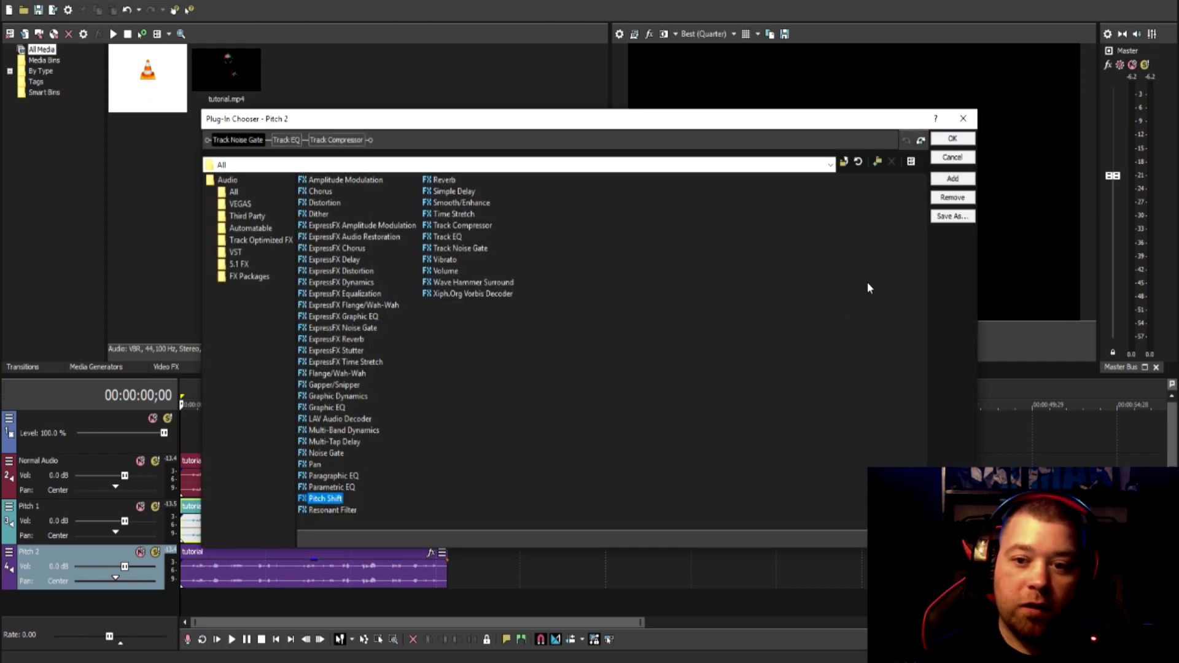
{"action": "left_click", "coordinate": [952, 178]}
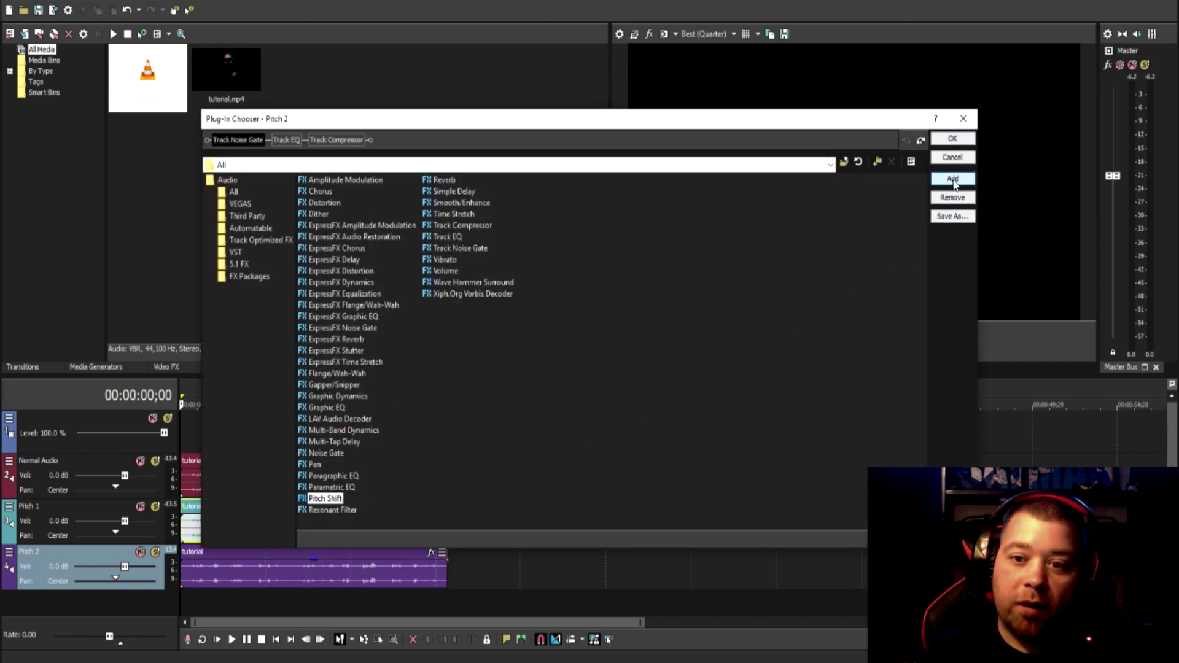
{"action": "left_click", "coordinate": [952, 139]}
Apply the Shadow 2 preset with -3 semitones and close the effect settings.
{"action": "left_click", "coordinate": [519, 202]}
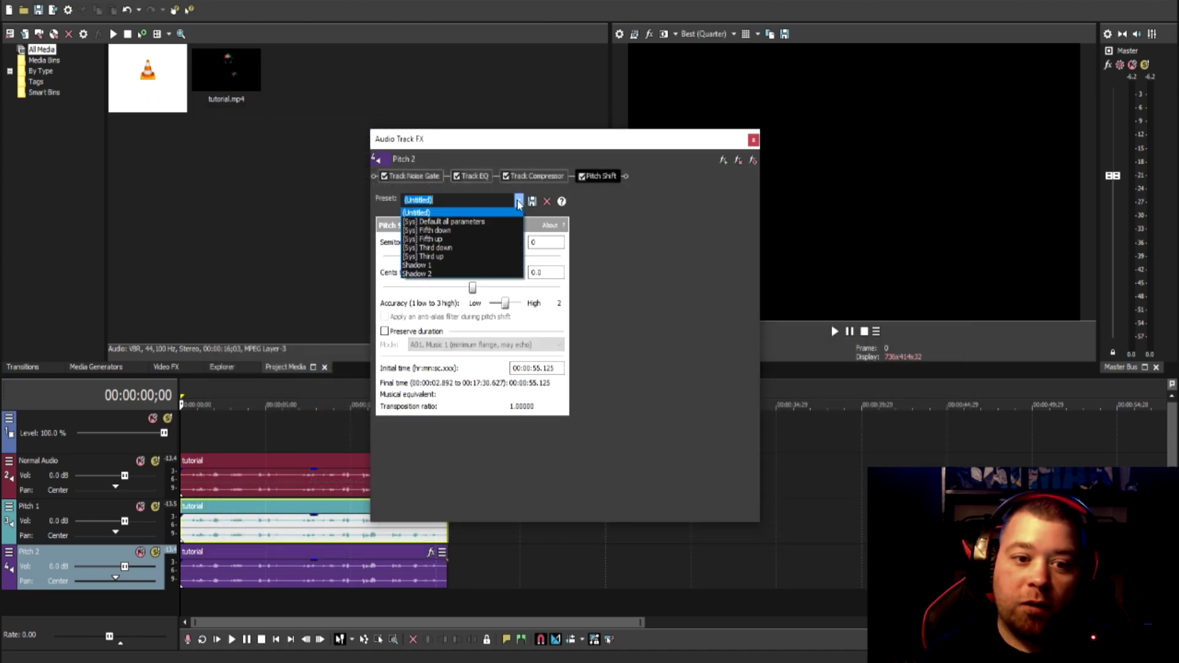
{"action": "left_click", "coordinate": [421, 274]}
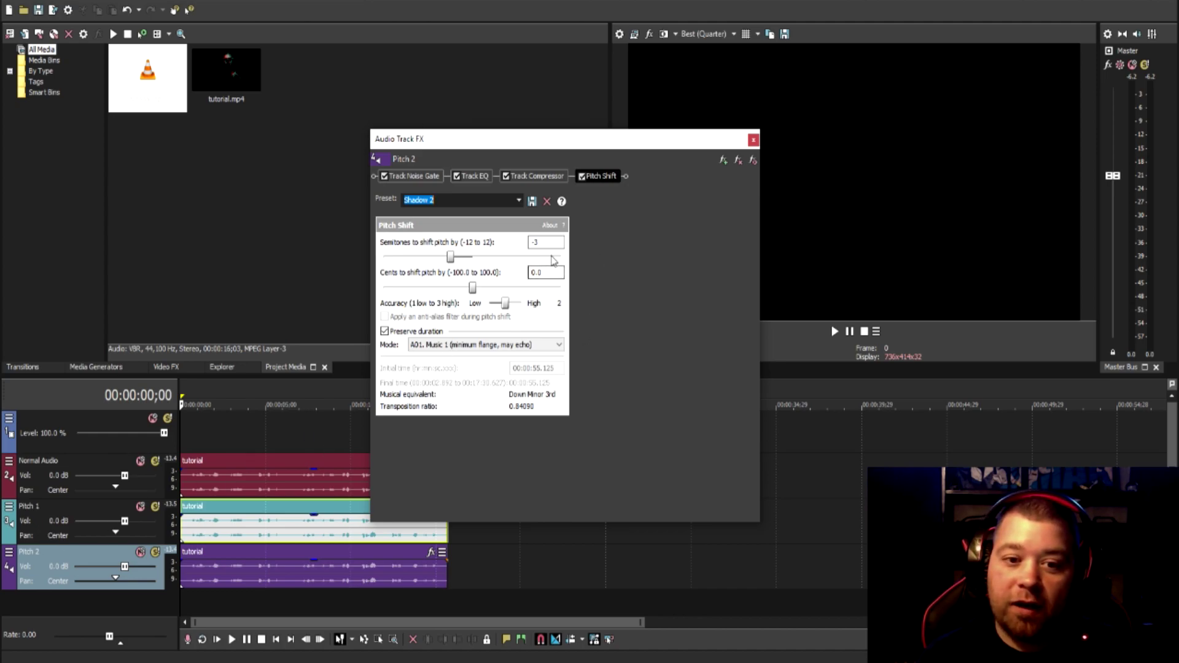
{"action": "left_click_drag", "start_coordinate": [546, 243], "coordinate": [523, 244]}
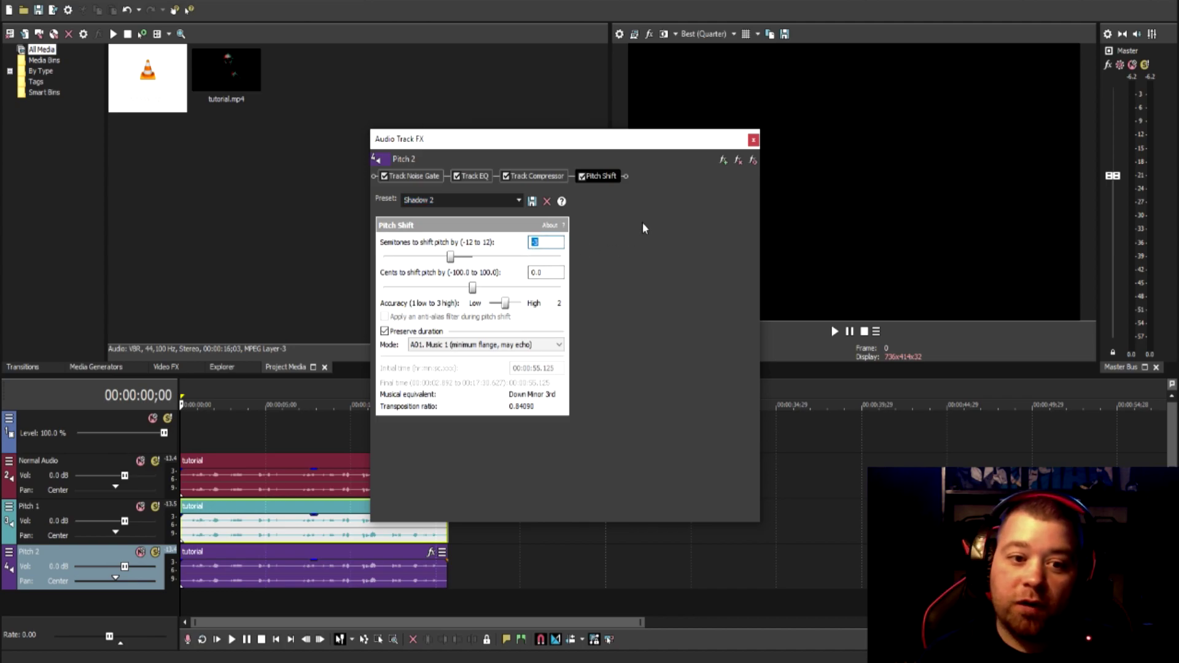
{"action": "type", "text": "-3"}
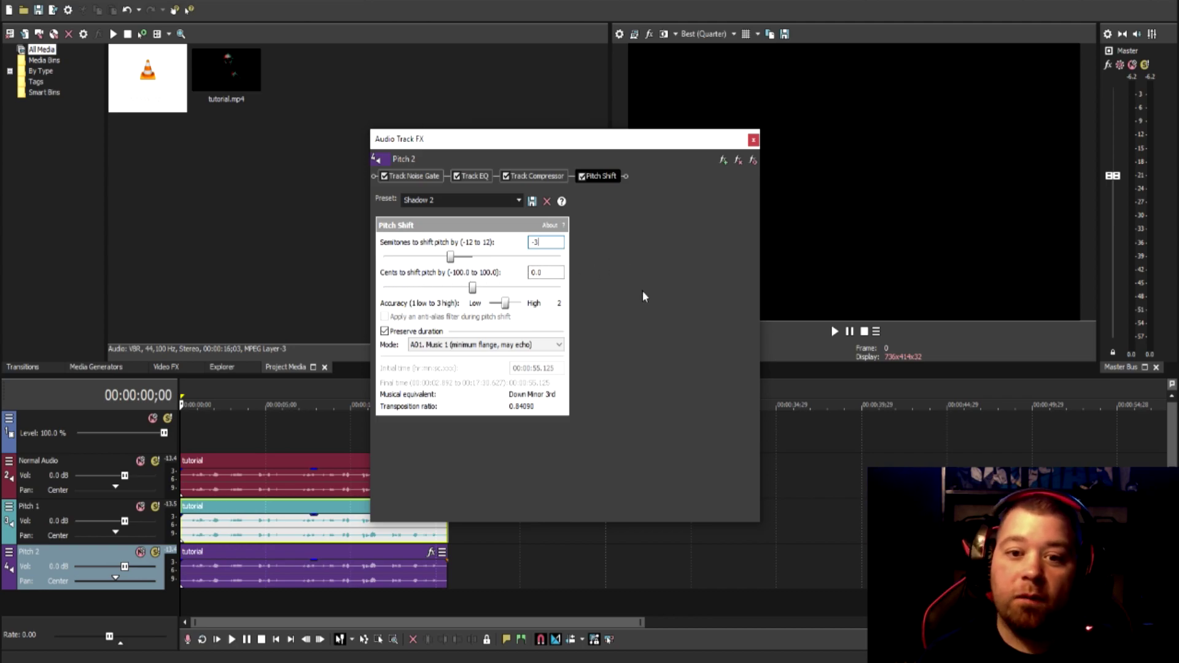
{"action": "left_click", "coordinate": [752, 141]}
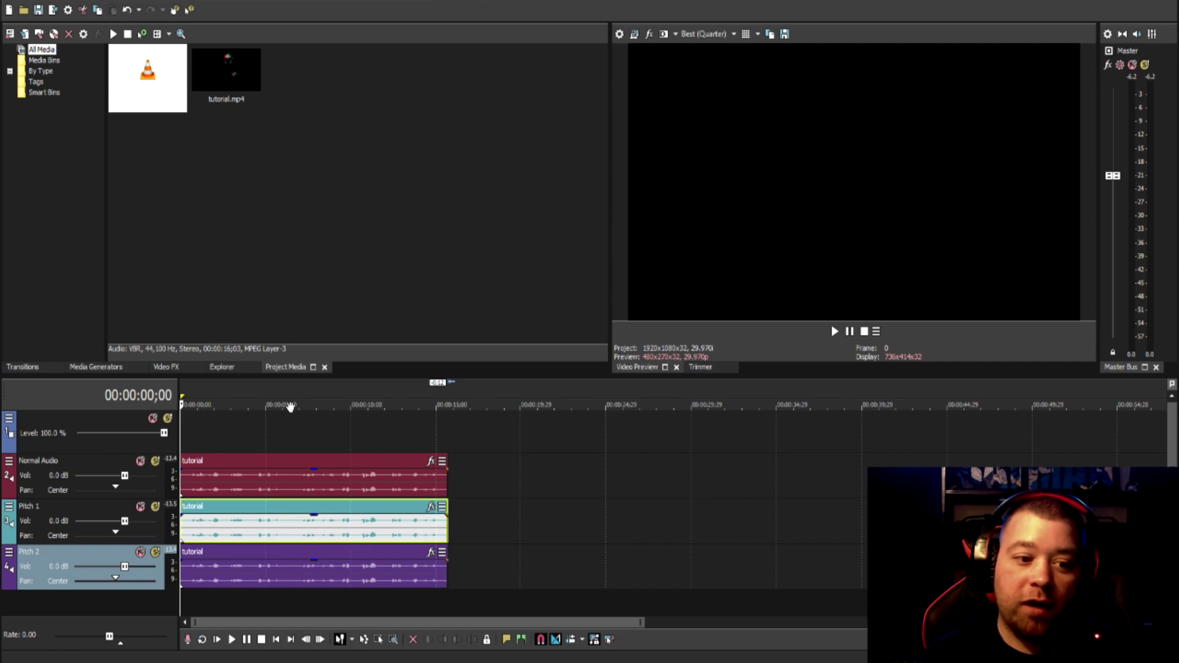
Play back the original, Pitch 1 and Pitch 2 voices together from the start.
{"action": "left_click", "coordinate": [181, 434]}
{"action": "key", "text": "space"}
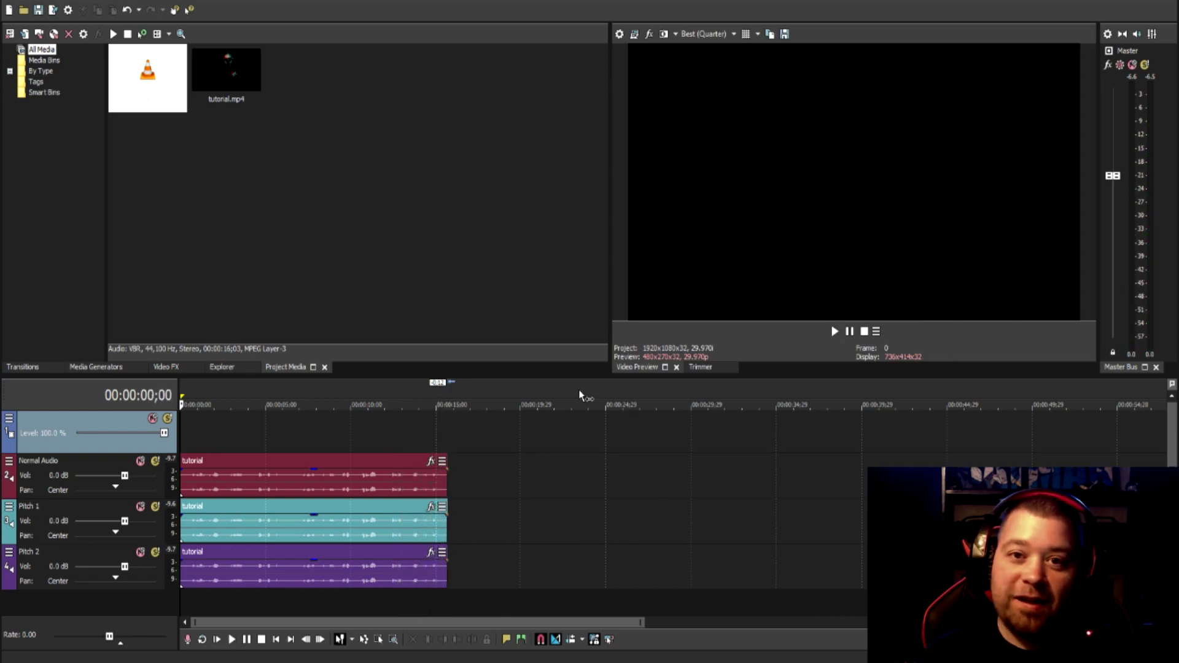
{"action": "left_click", "coordinate": [440, 237]}
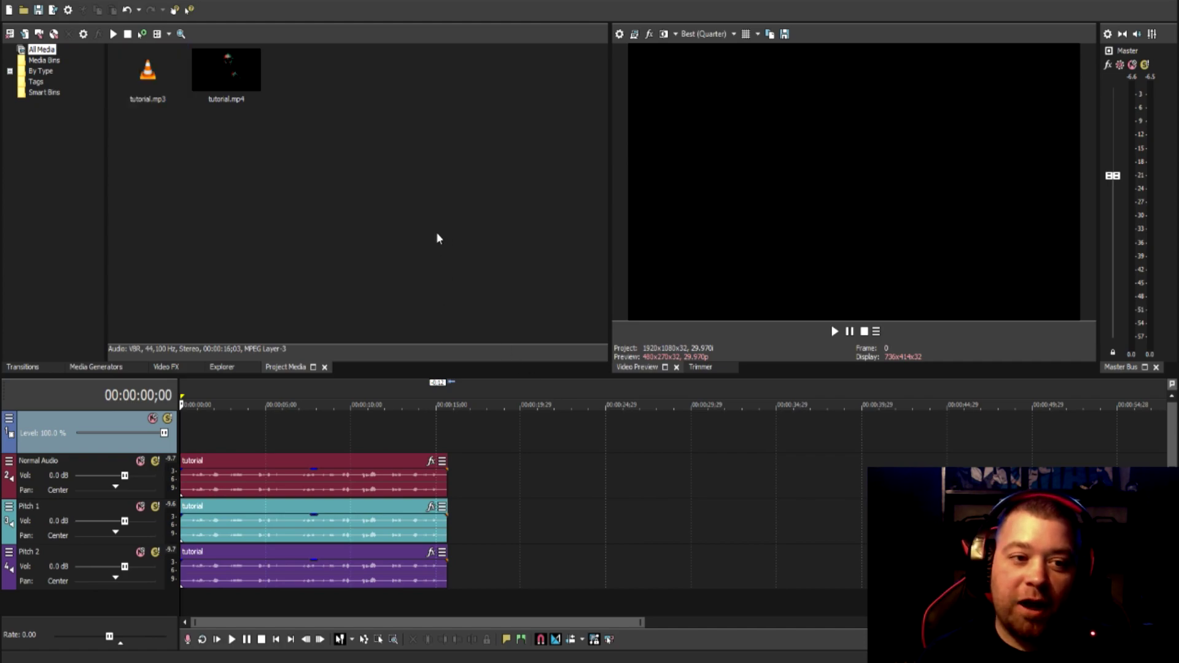
Add tutorial.mp4 to the timeline and match the project settings to it.
{"action": "left_click", "coordinate": [240, 86]}
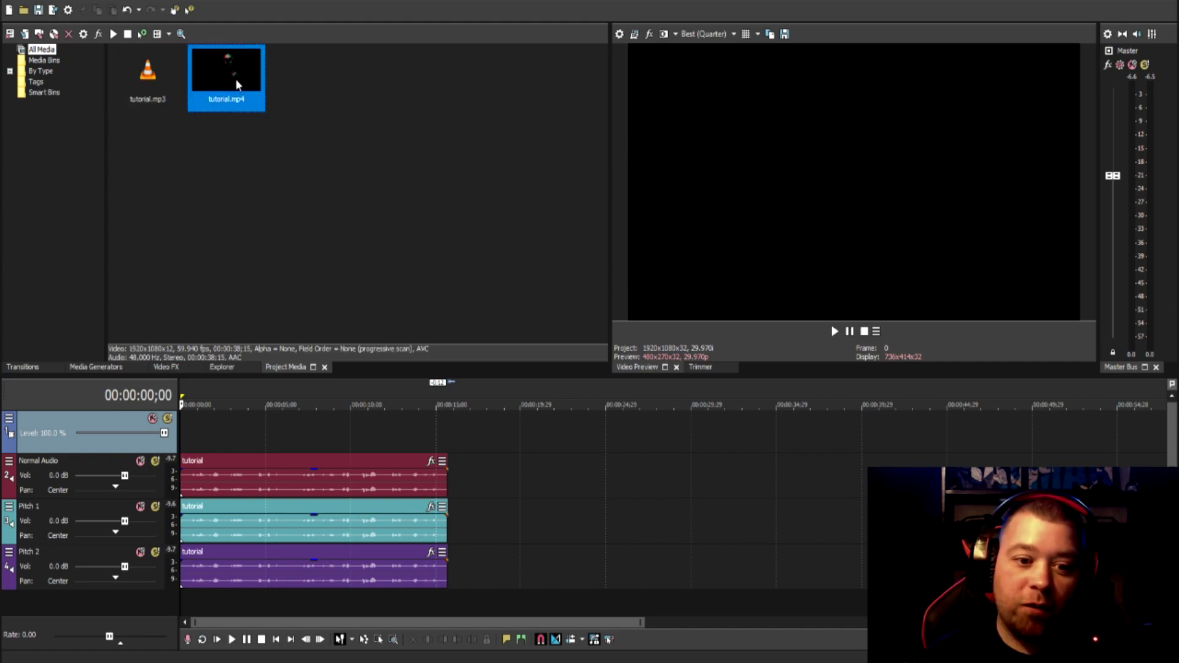
{"action": "left_click_drag", "start_coordinate": [237, 84], "coordinate": [540, 470]}
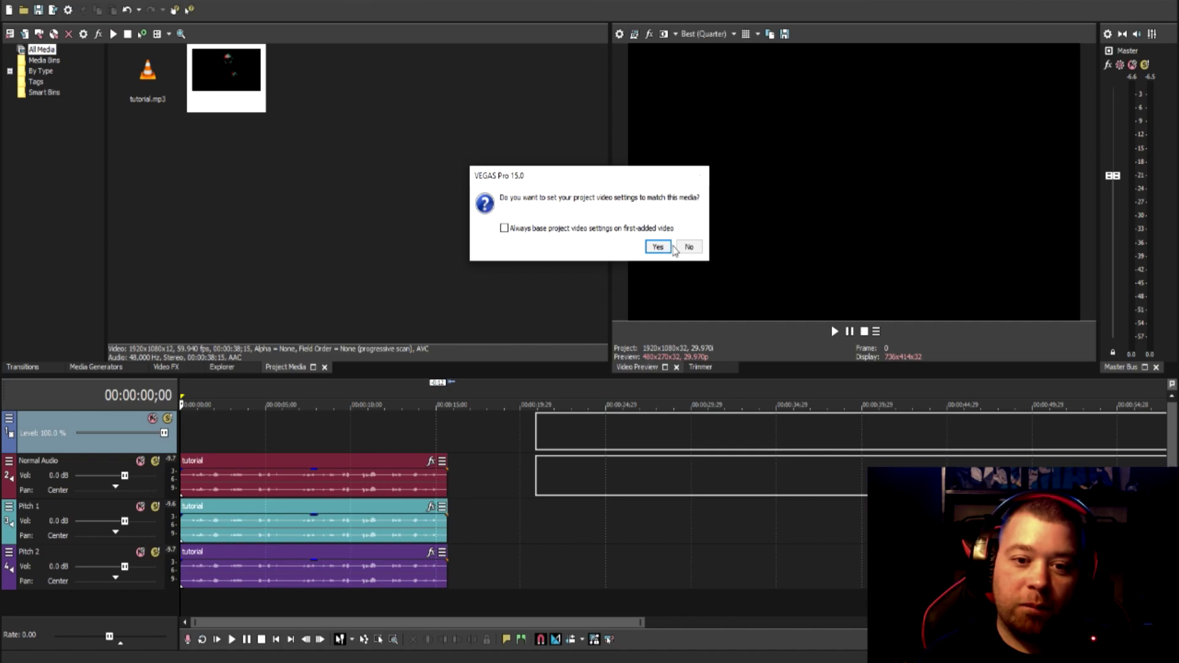
{"action": "left_click", "coordinate": [657, 246]}
Remove the video clip's audio from its group and delete it.
{"action": "left_click", "coordinate": [685, 491]}
{"action": "right_click", "coordinate": [719, 489]}
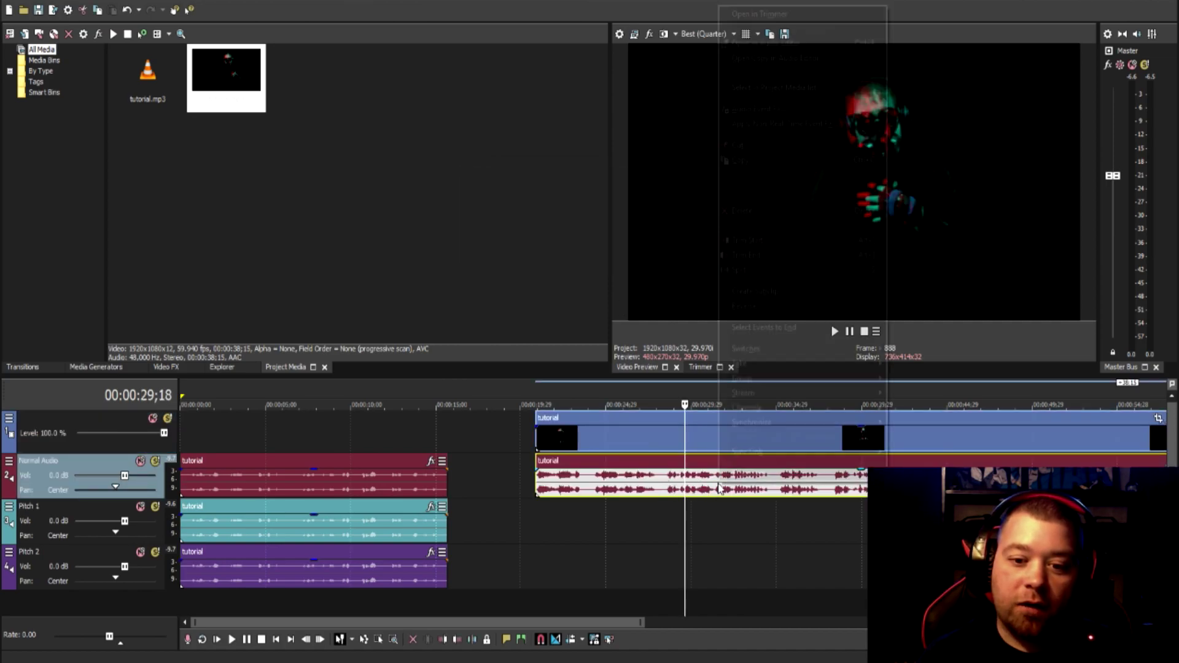
{"action": "mouse_move", "coordinate": [798, 378]}
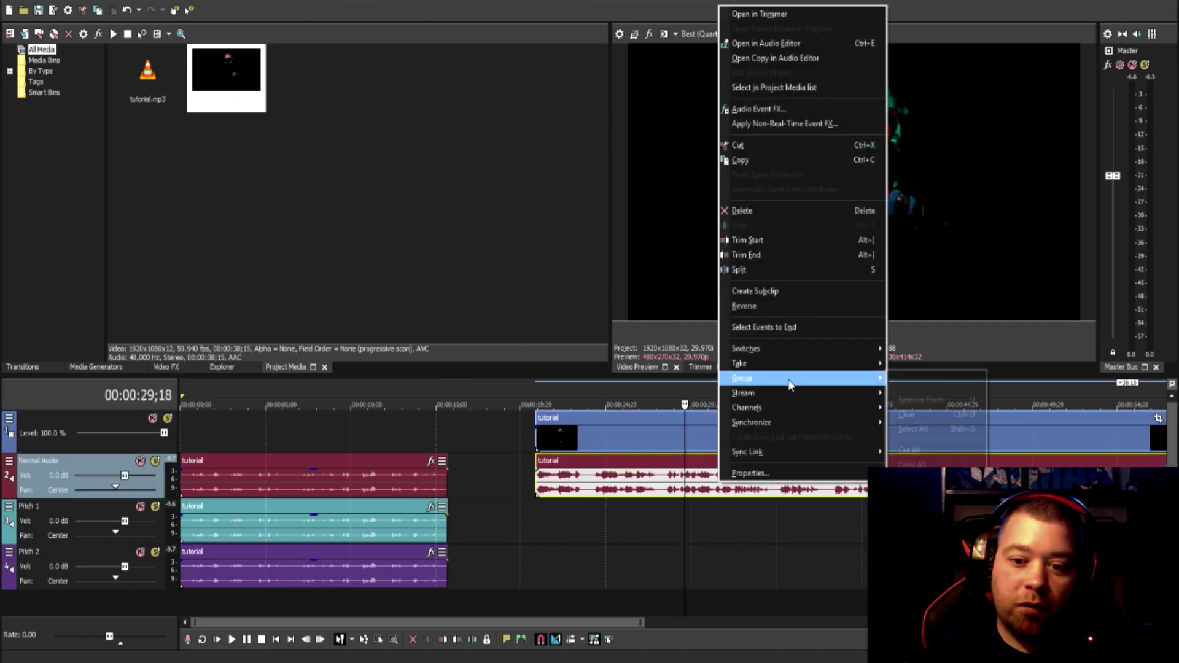
{"action": "left_click", "coordinate": [915, 399]}
{"action": "left_click", "coordinate": [723, 472]}
{"action": "key", "text": "Delete"}
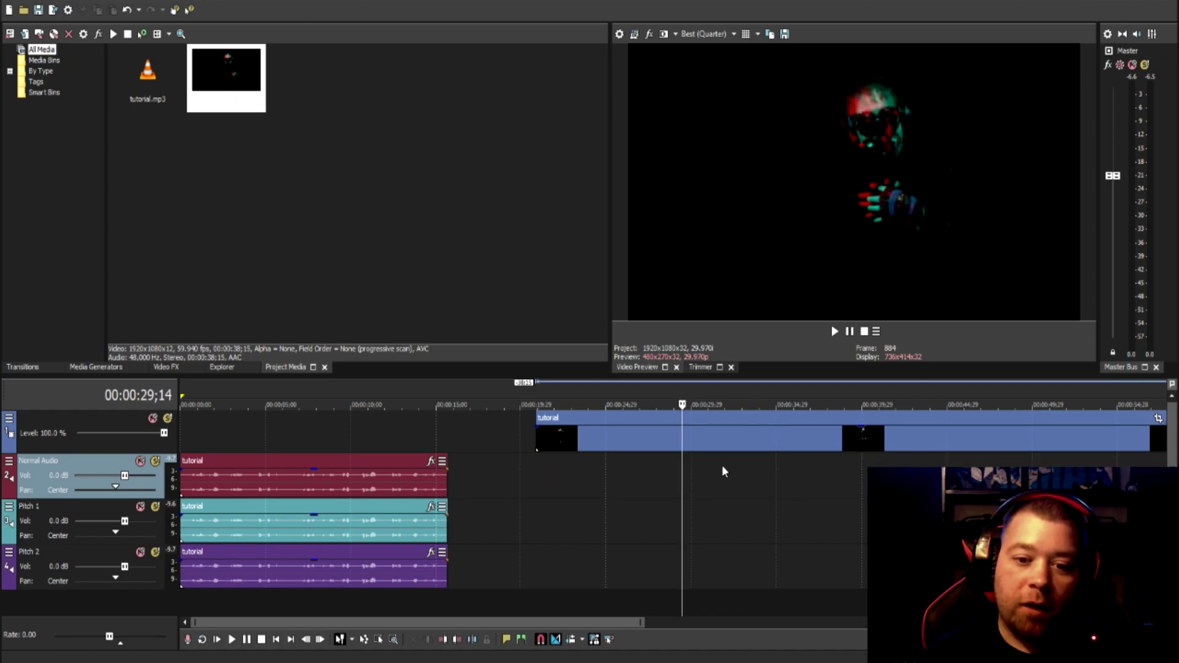
Slide the video clip so it starts at 0.
{"action": "left_click_drag", "start_coordinate": [719, 439], "coordinate": [355, 440]}
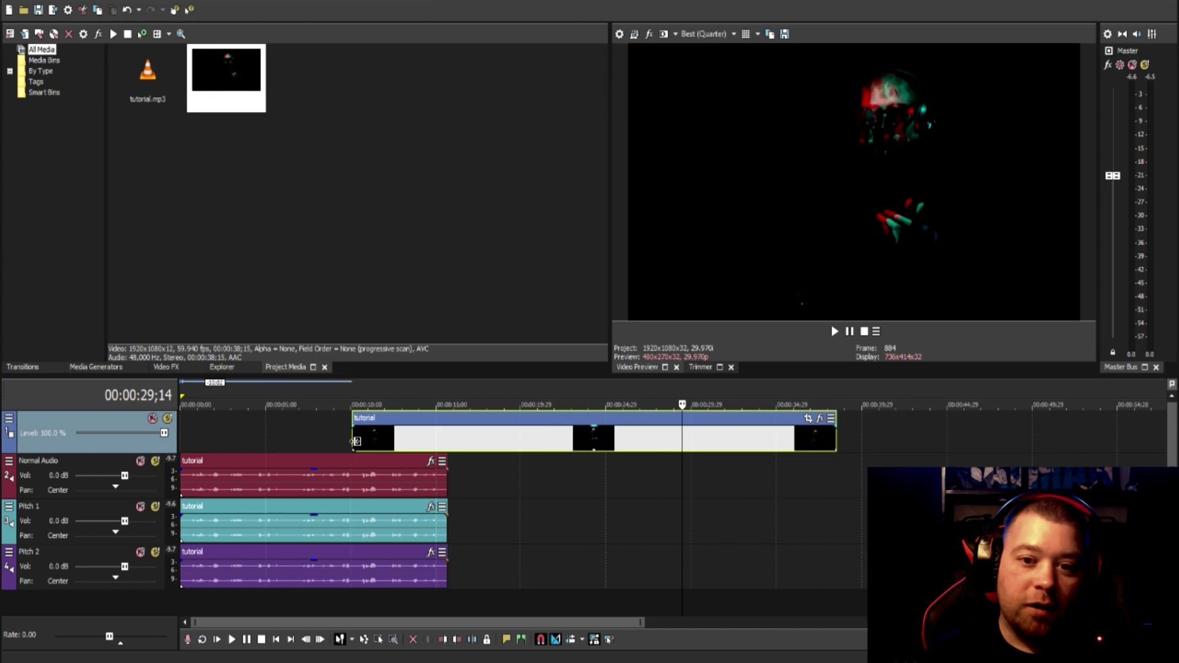
{"action": "left_click_drag", "start_coordinate": [445, 439], "coordinate": [271, 437]}
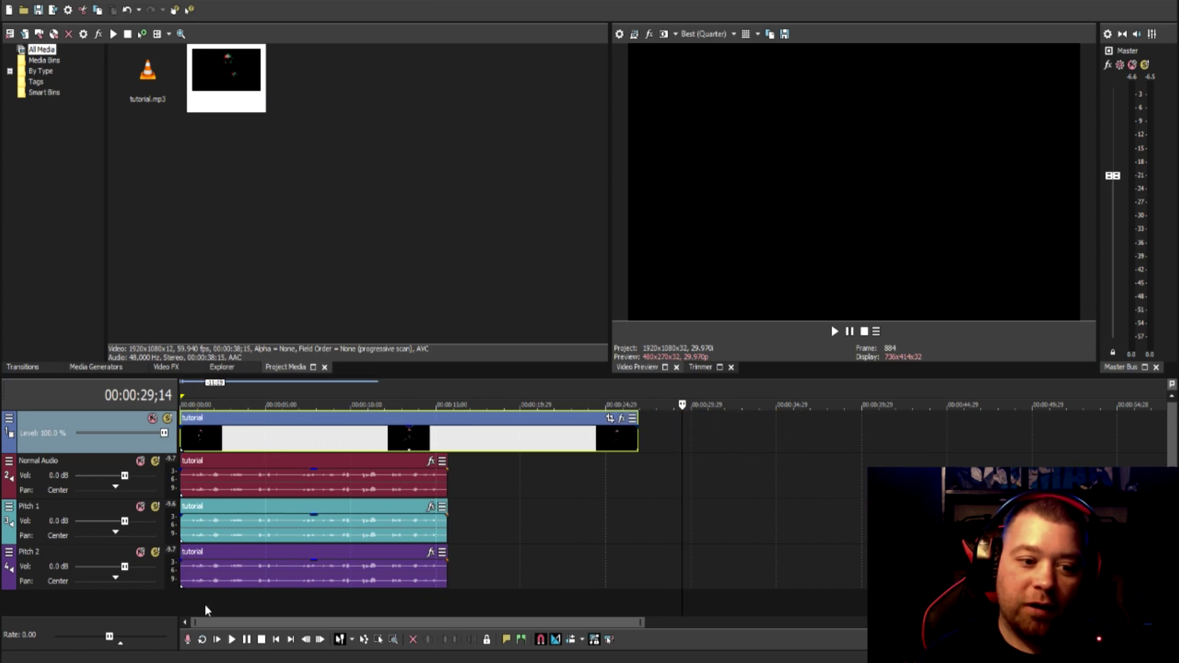
{"action": "left_click", "coordinate": [181, 600]}
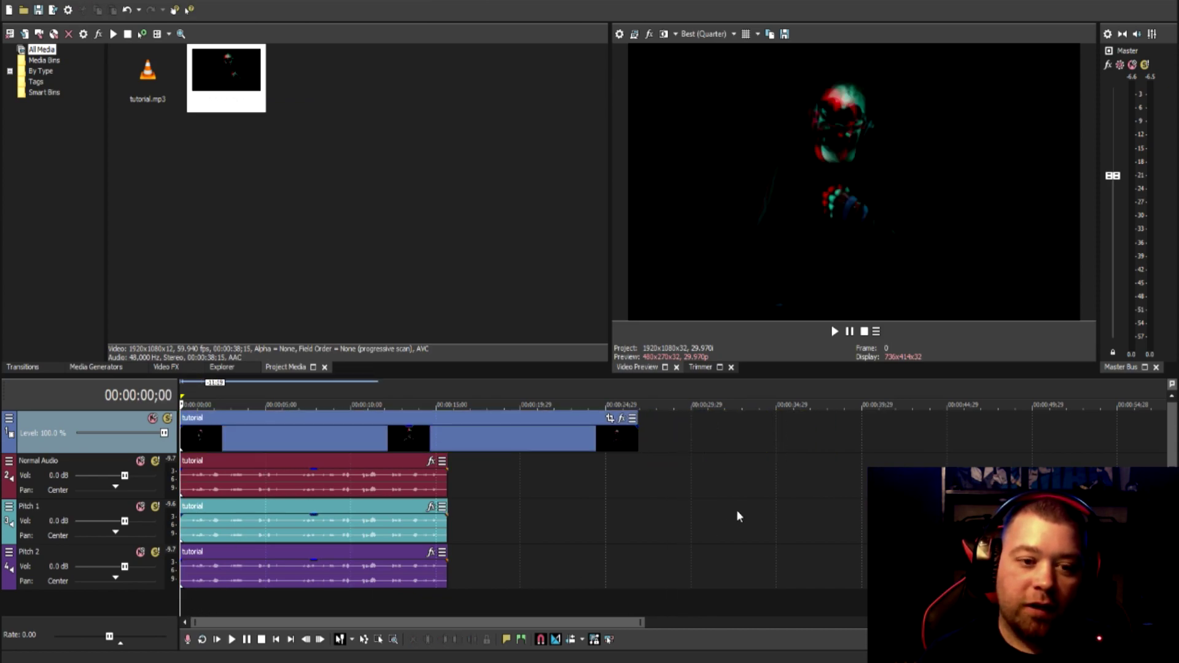
{"action": "key", "text": "space"}
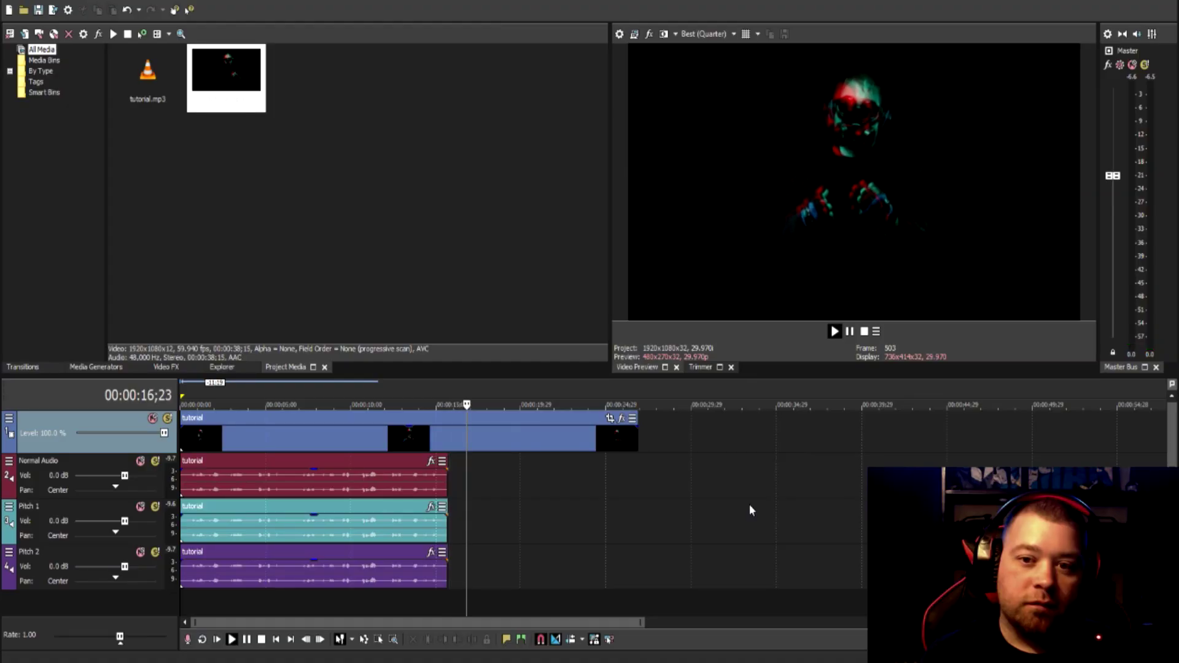
{"action": "key", "text": "space"}
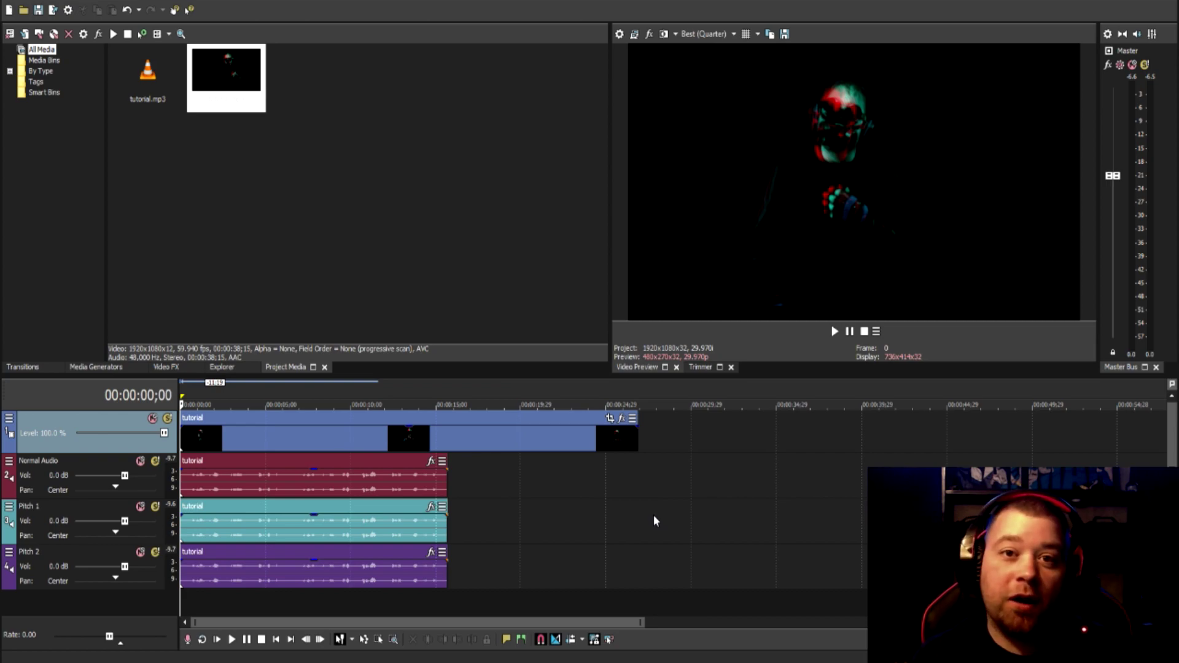
{"action": "left_click", "coordinate": [533, 540]}
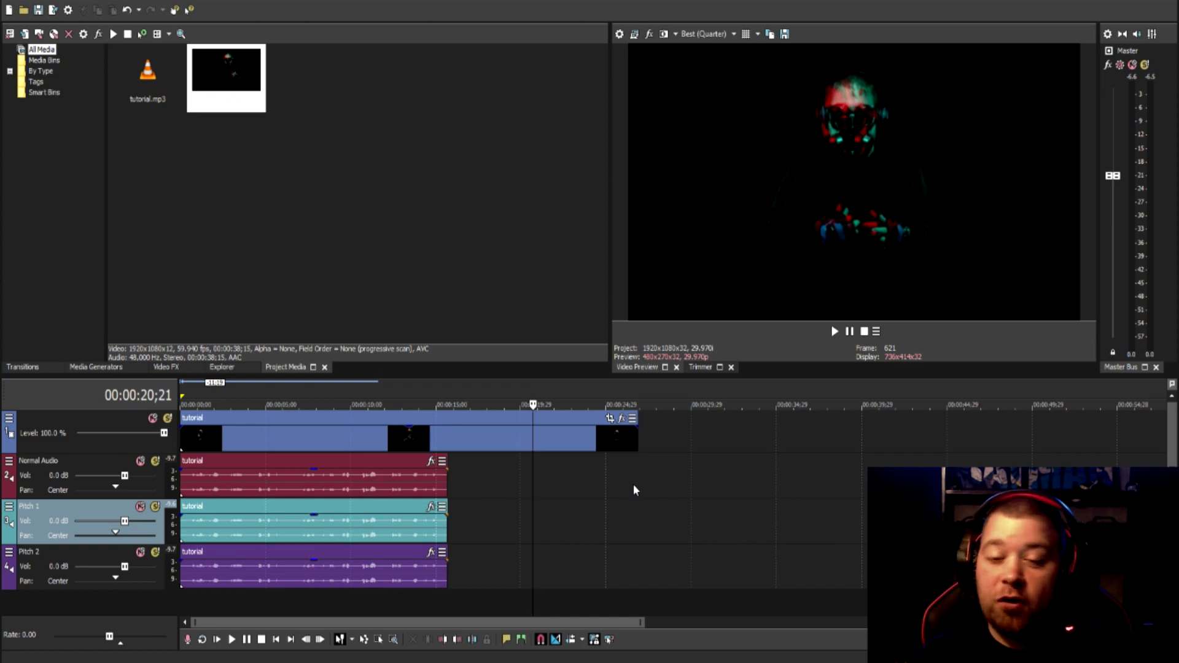